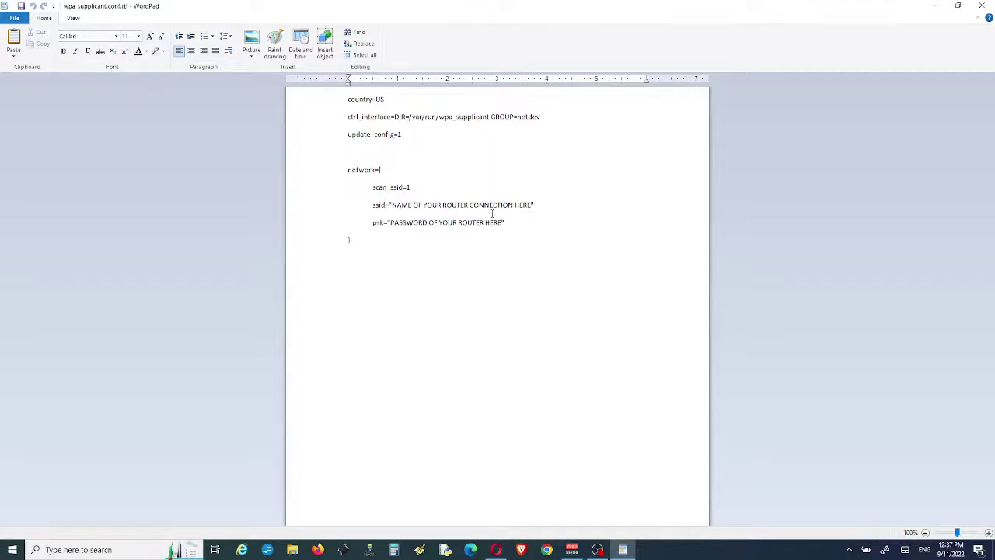
Step: Select the ssid line of the network block in WordPad, then clear the selection
drag(533, 205, 347, 206)
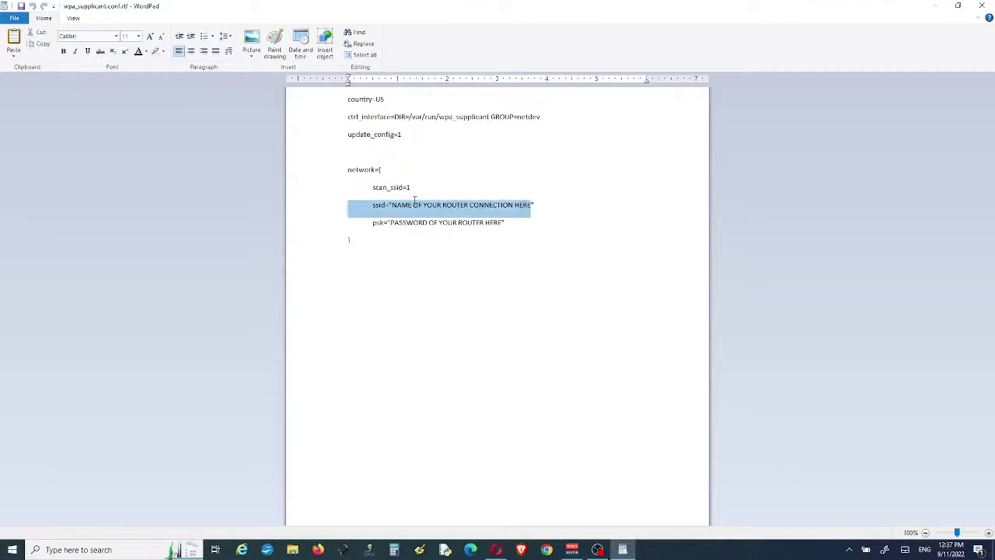
click(422, 222)
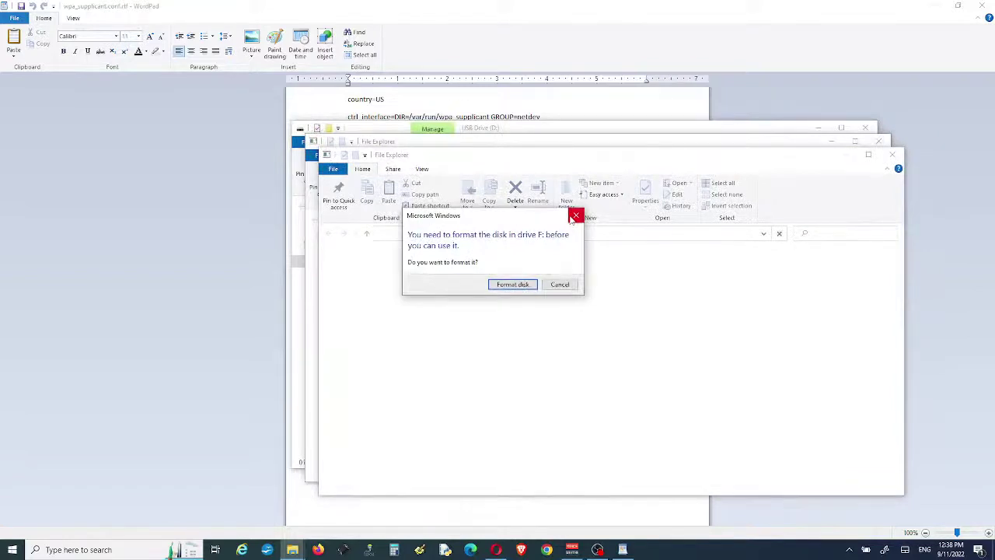
Step: Cancel both prompts to format drive F: and acknowledge the 'Location is not available' error
click(574, 216)
click(614, 288)
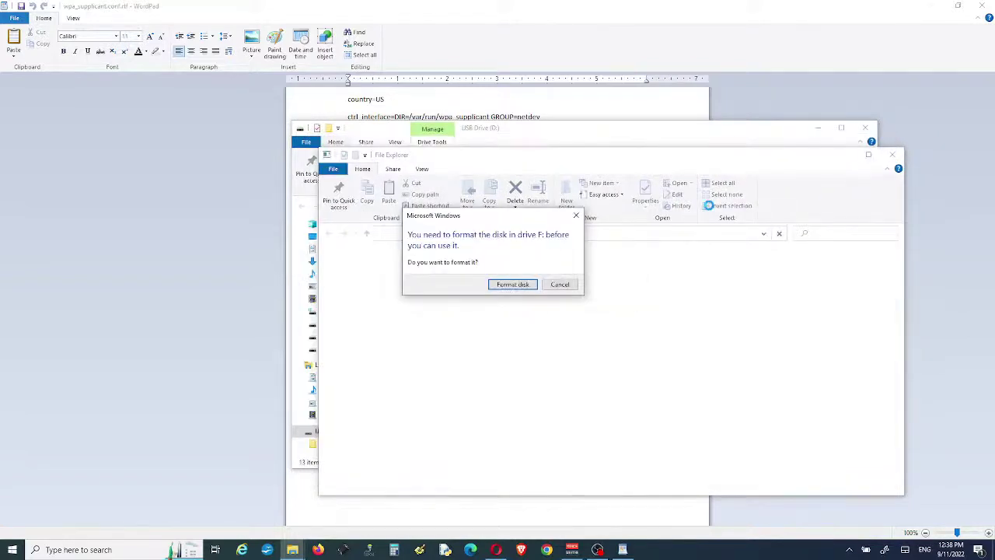
click(576, 215)
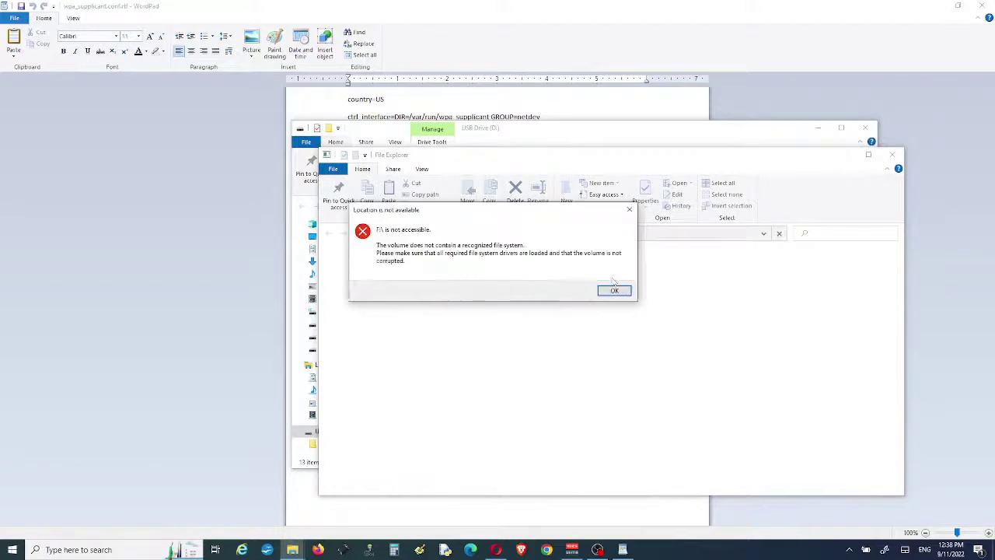
click(613, 292)
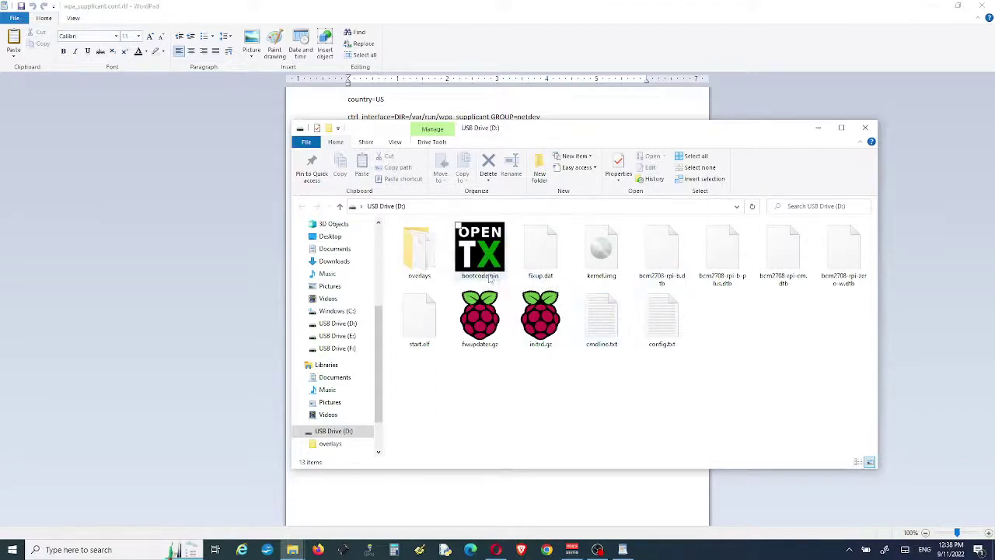
Step: Create a new text document on USB Drive (D:) named wpa_supplicant.conf, accepting the extension change
right_click(740, 372)
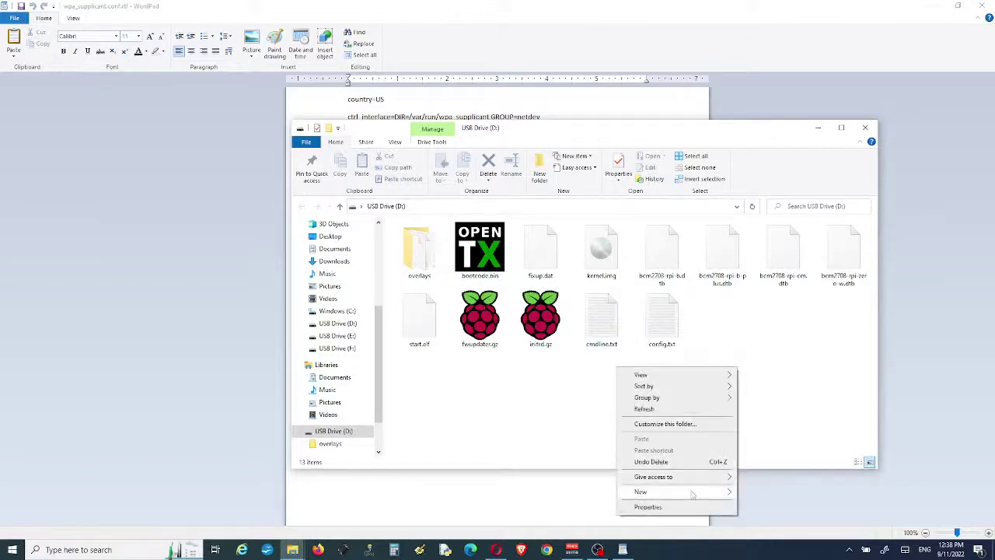
mouse_move(692, 498)
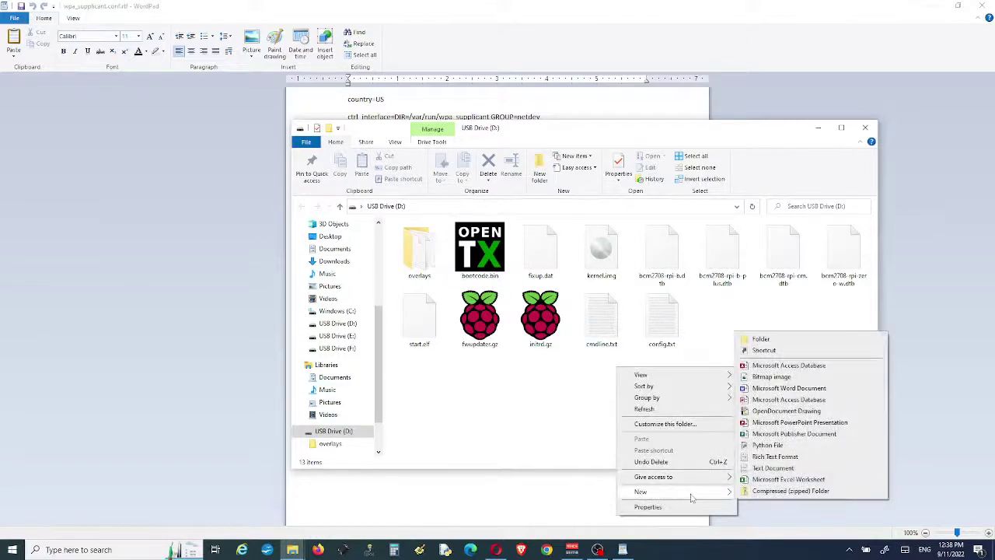
click(765, 468)
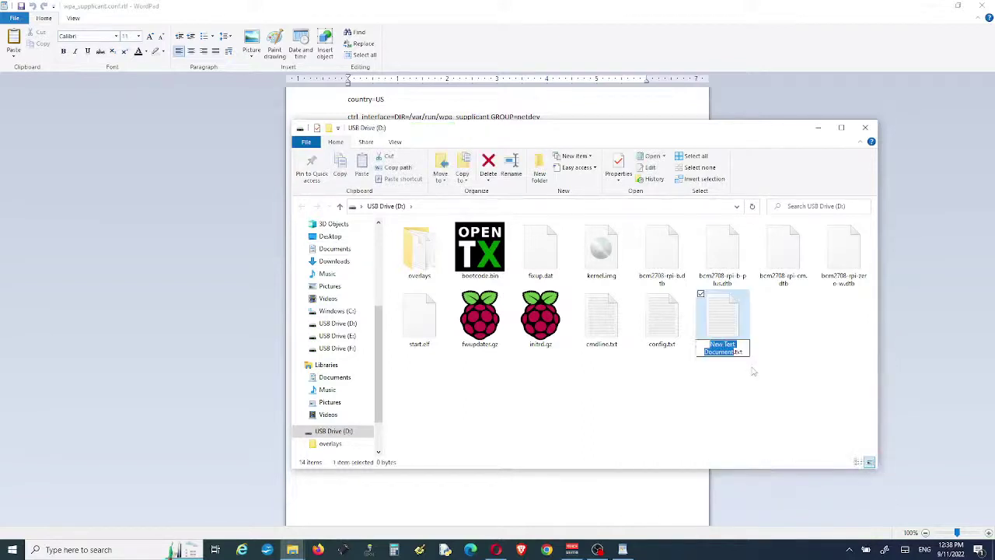
text(wpa)
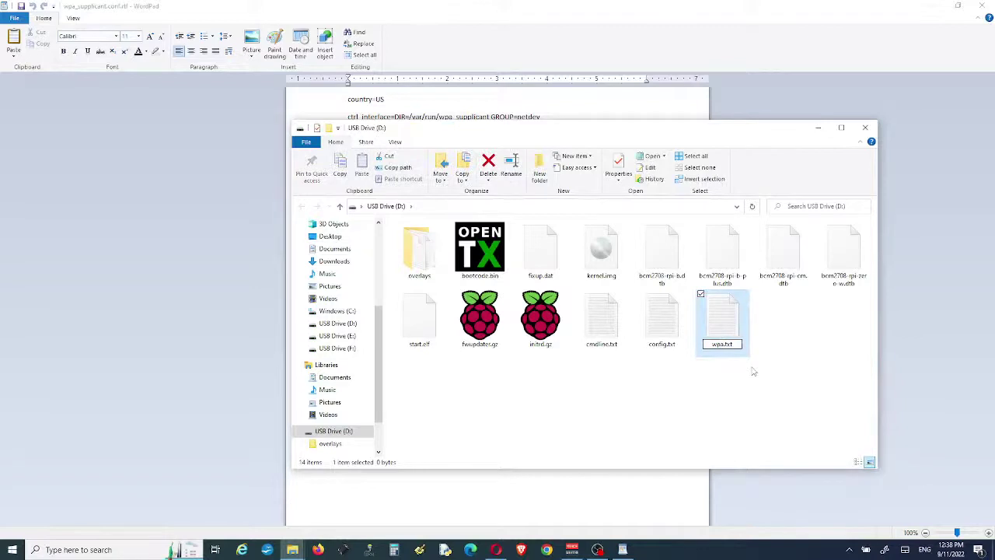
text(_supplicant)
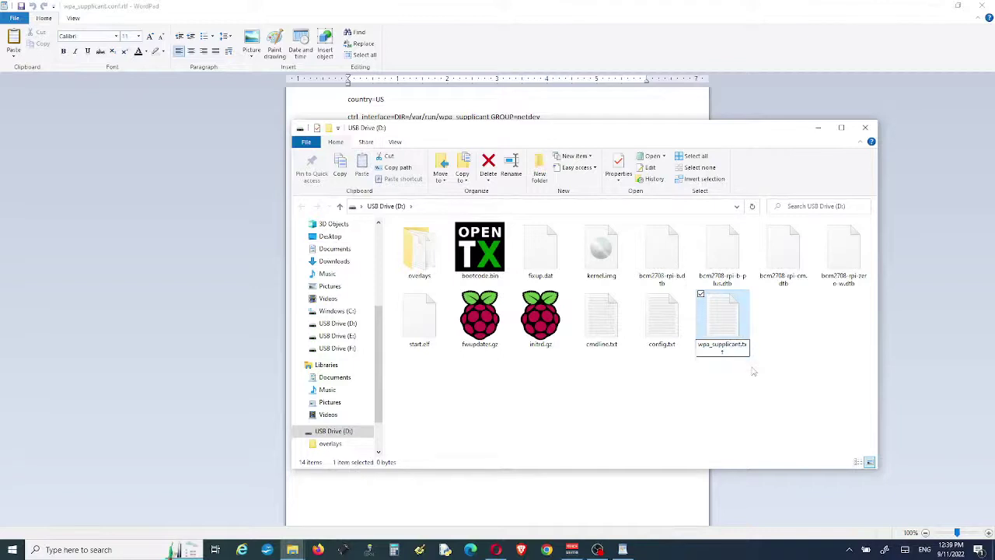
key(Delete)
key(Delete)
key(Delete)
key(Delete)
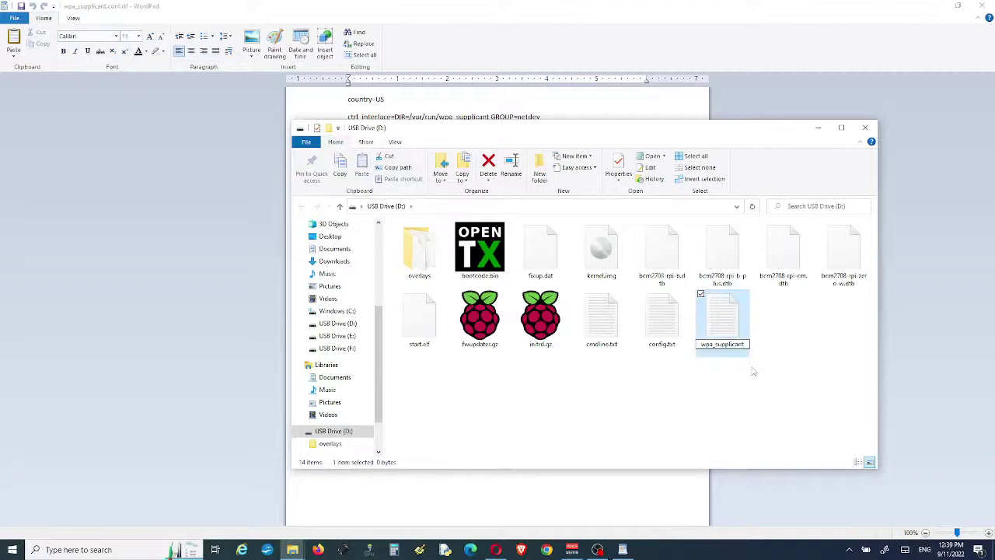
text(.conf)
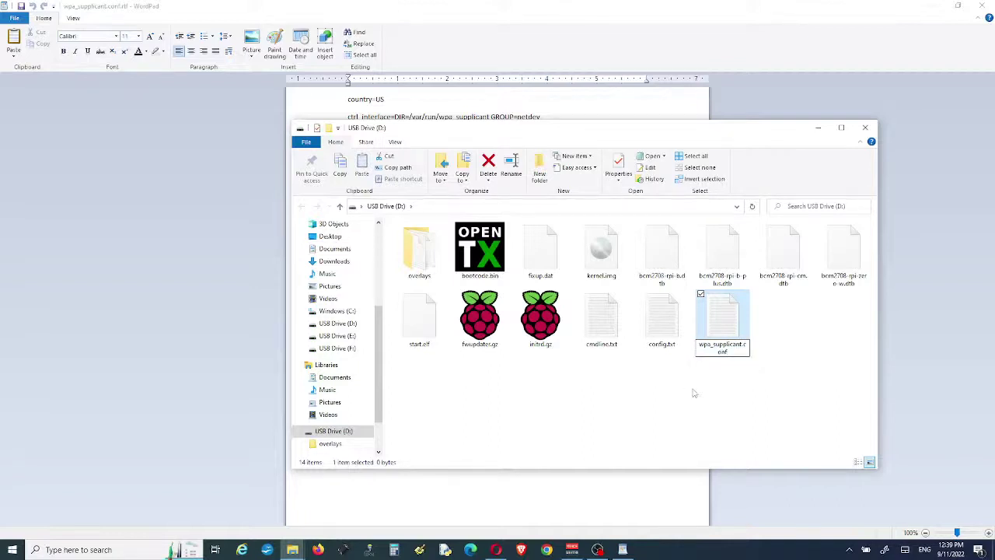
key(Return)
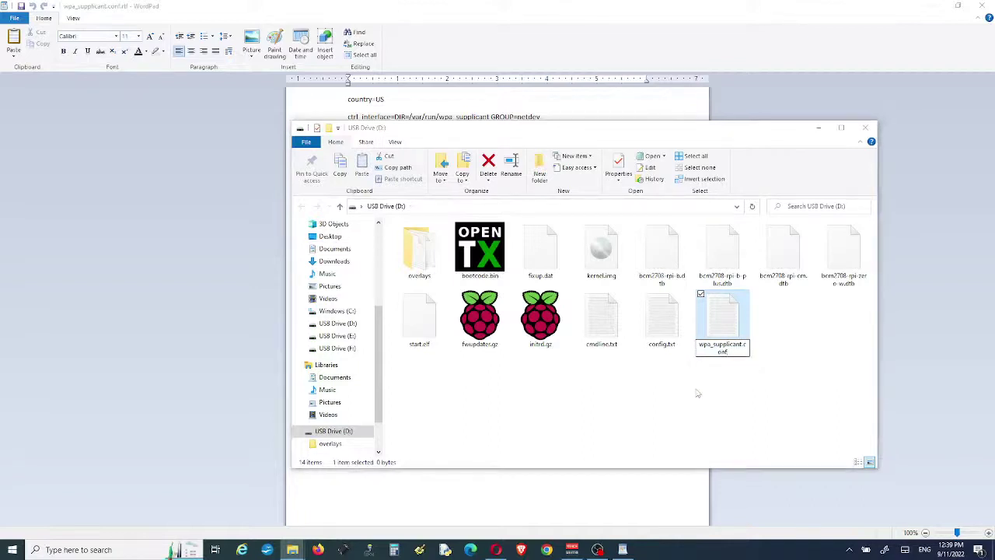
click(546, 279)
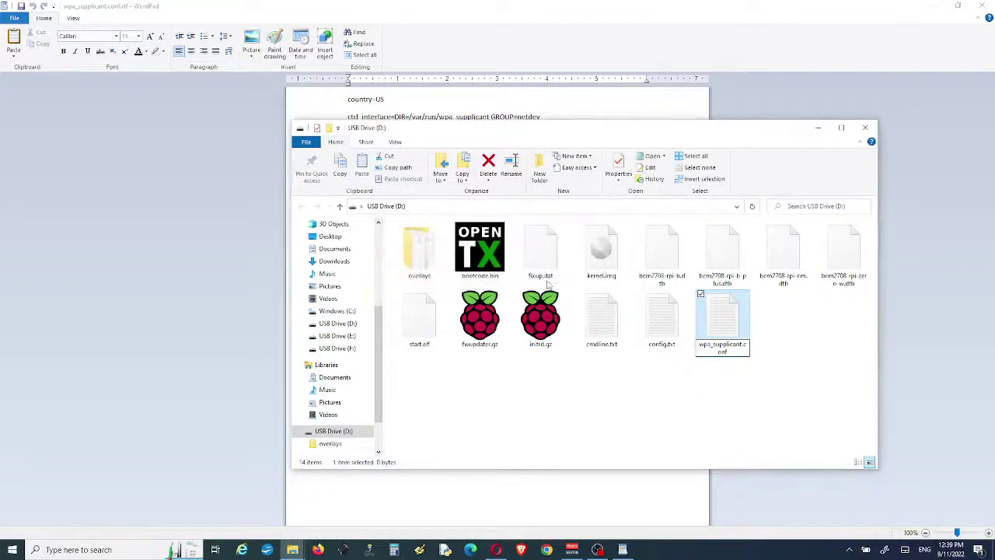
Step: Select wpa_supplicant.conf, open its context menu, and dismiss it without choosing anything
click(713, 404)
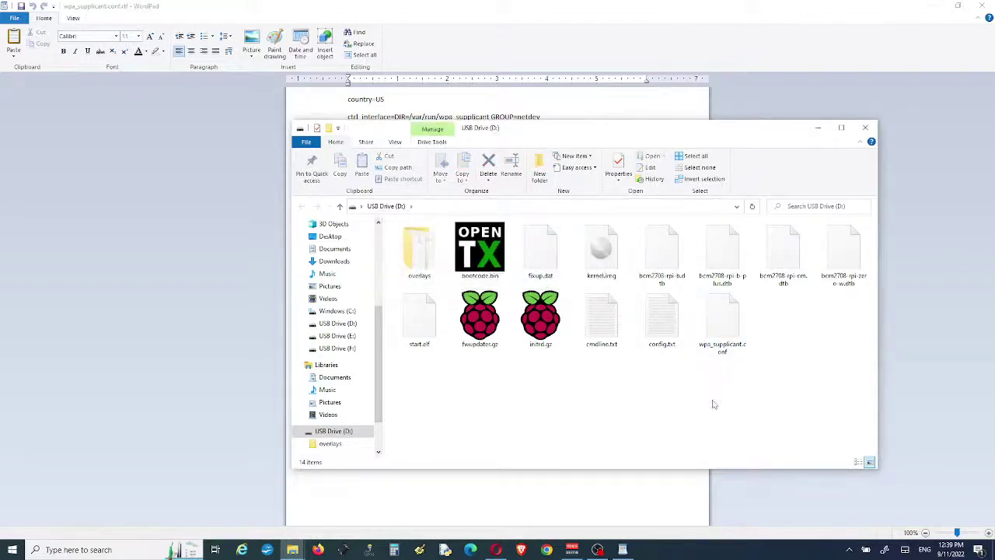
click(722, 328)
right_click(722, 327)
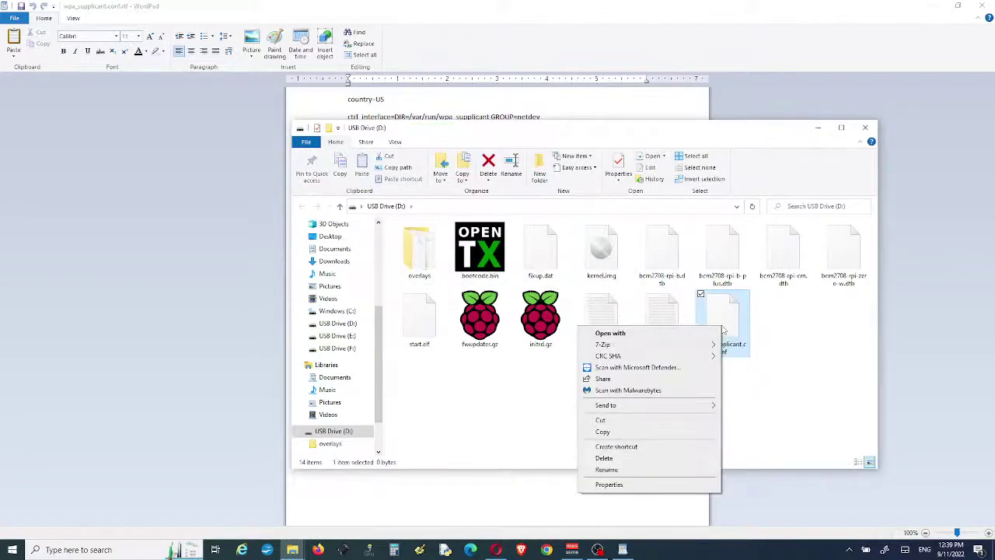
click(814, 404)
click(814, 405)
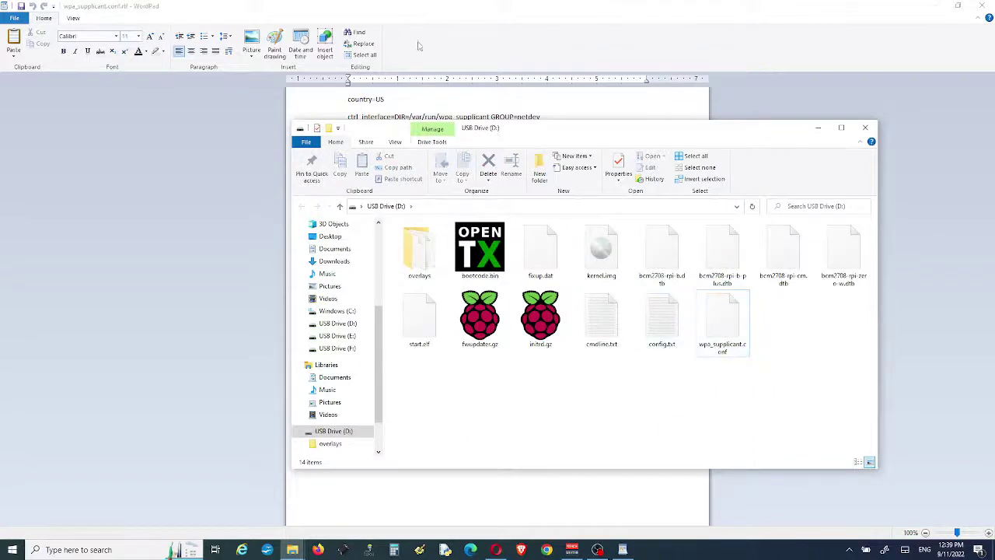
Step: In WordPad, select all the config text and deselect it, then switch to the browser
click(418, 47)
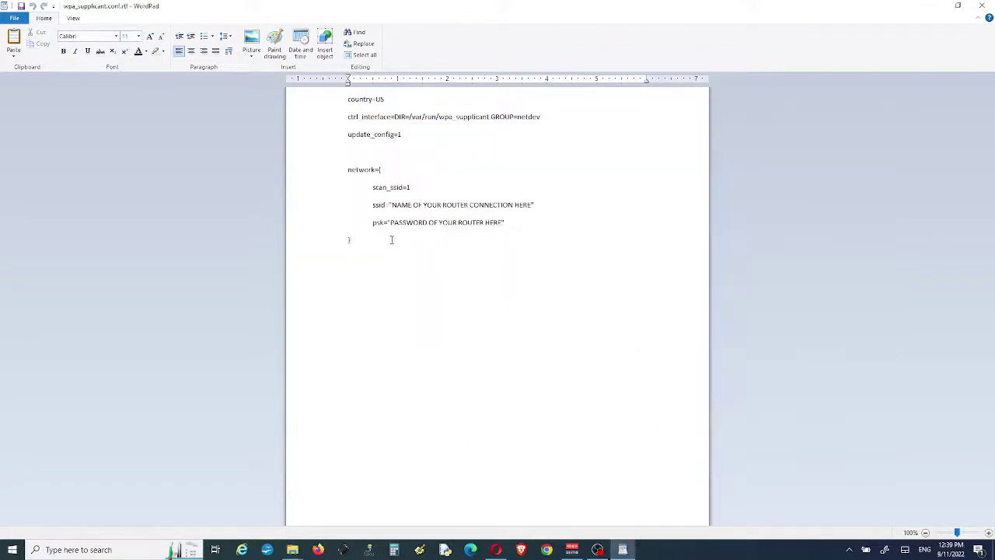
drag(391, 238, 307, 86)
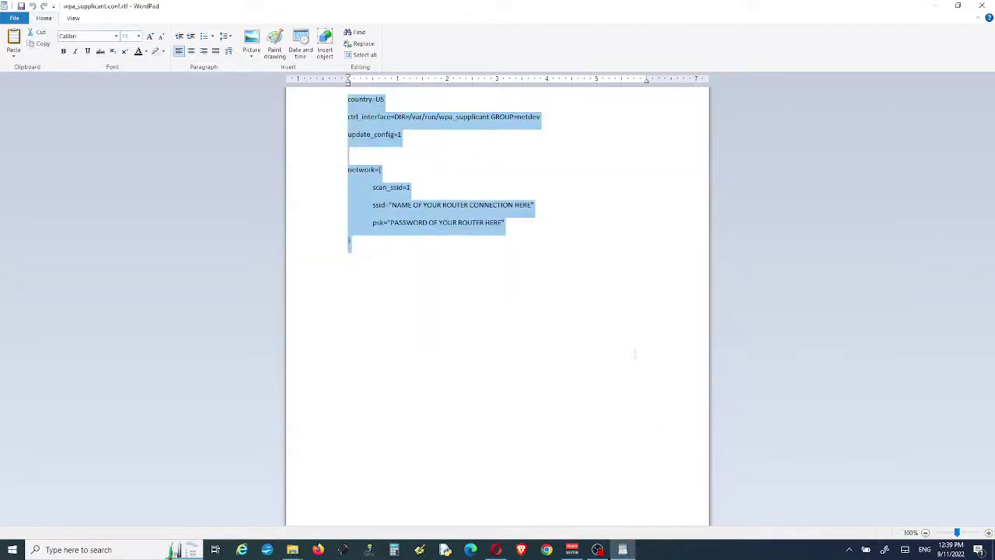
click(351, 240)
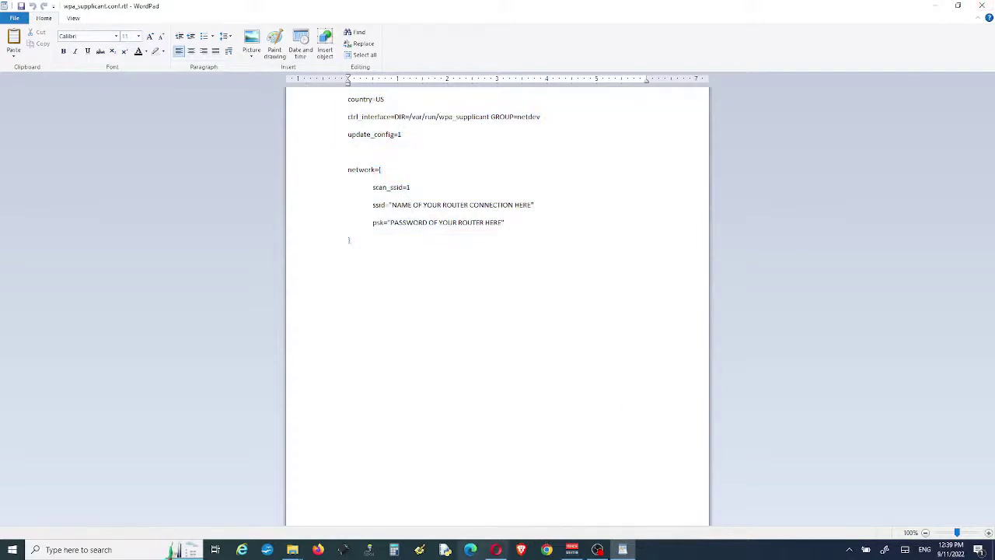
click(600, 550)
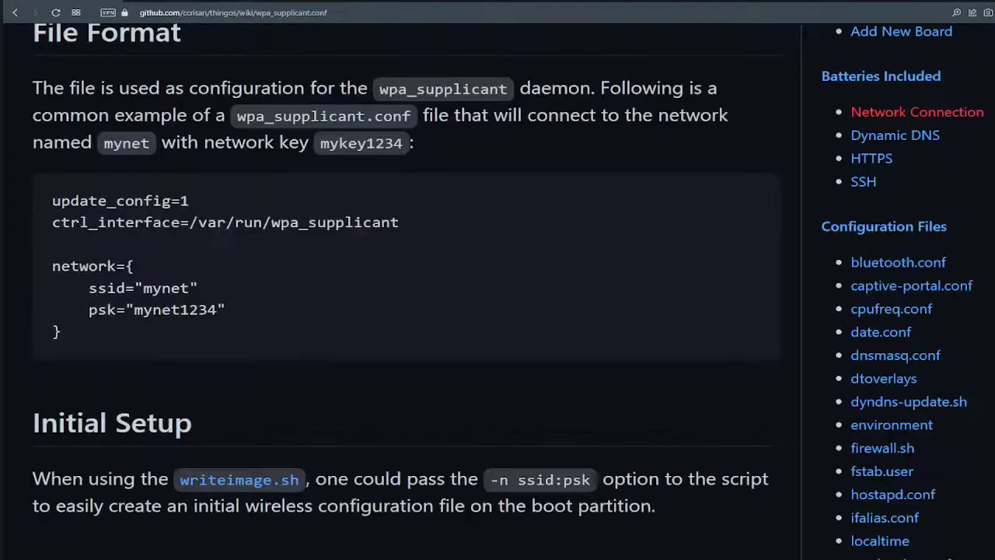
Step: Search for notepad++ from Opera's address bar and open the 'Downloads | Notepad++' result
click(390, 13)
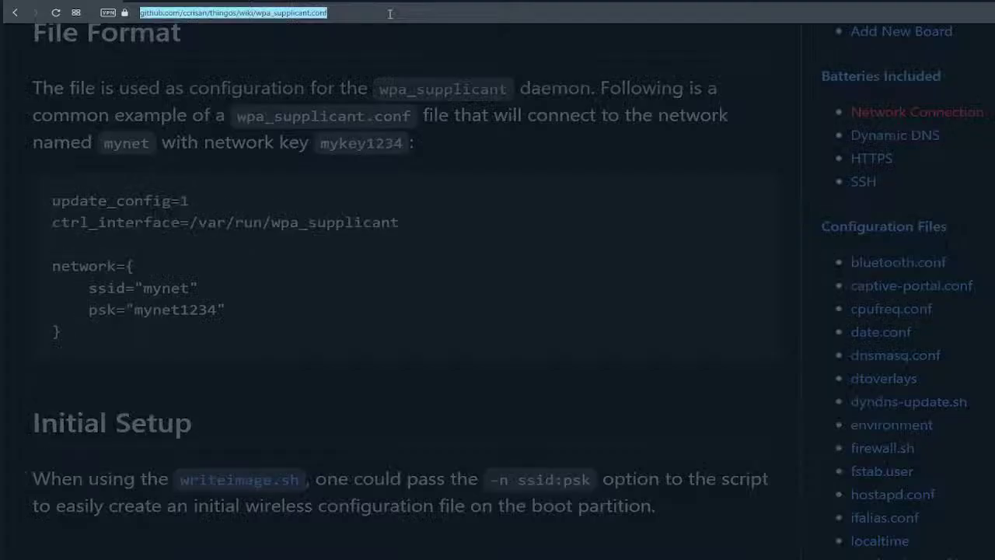
text(compa)
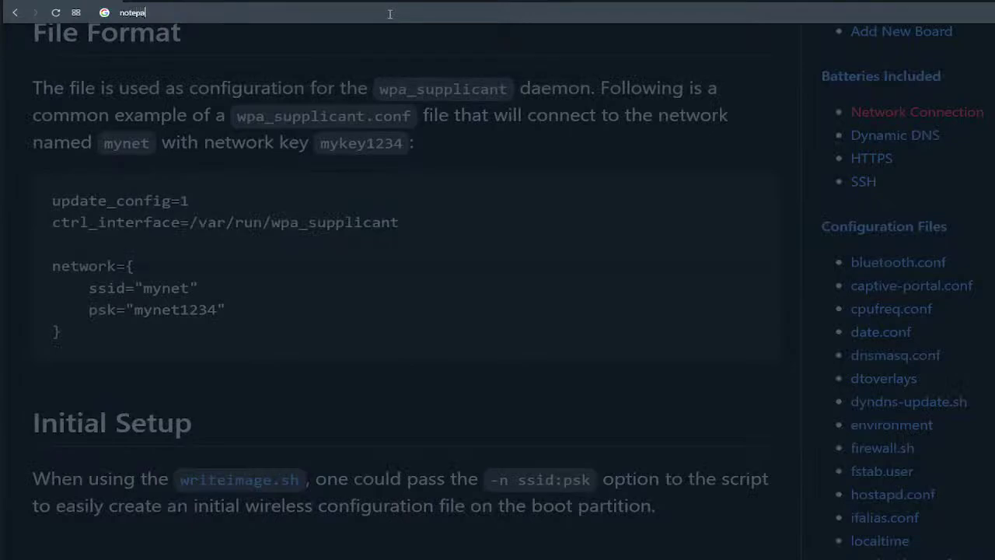
key(Return)
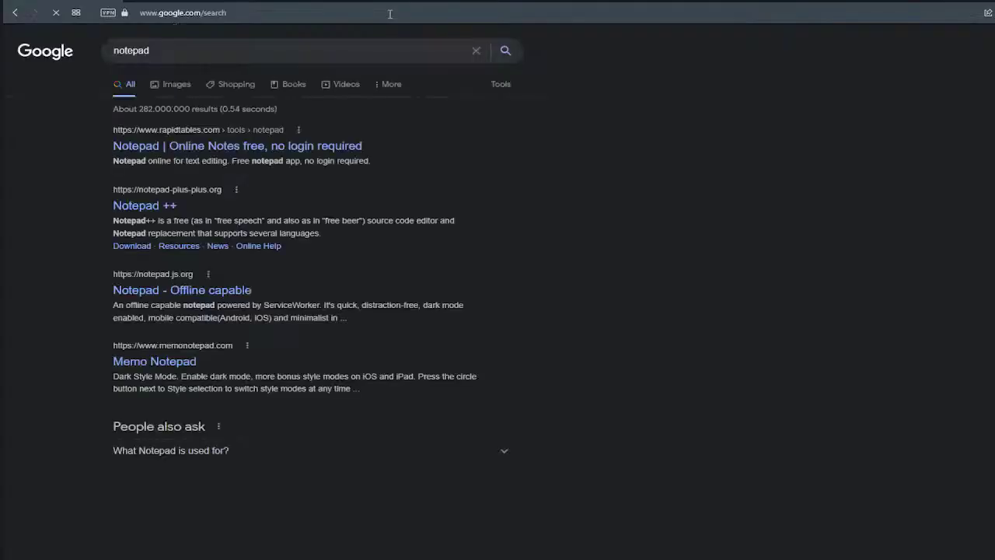
click(390, 14)
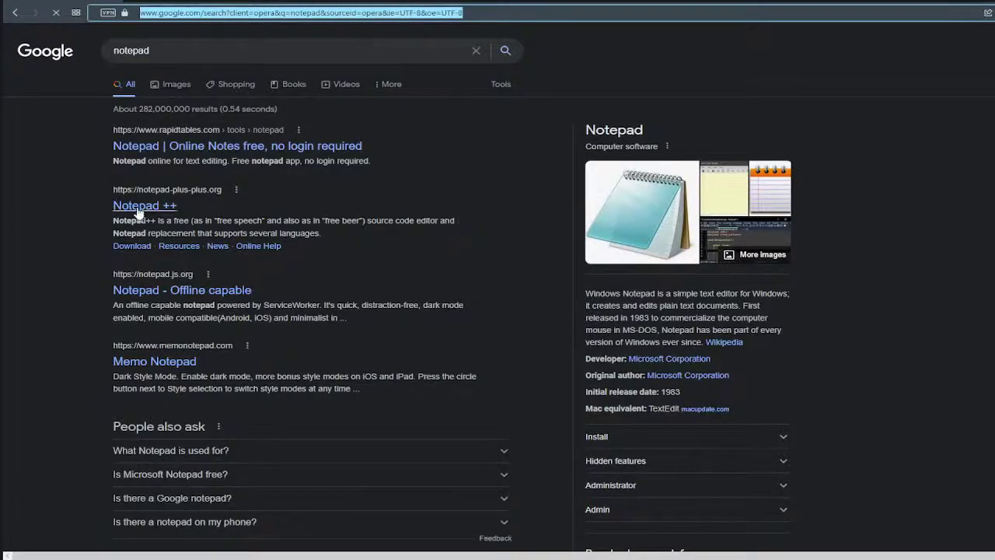
click(138, 211)
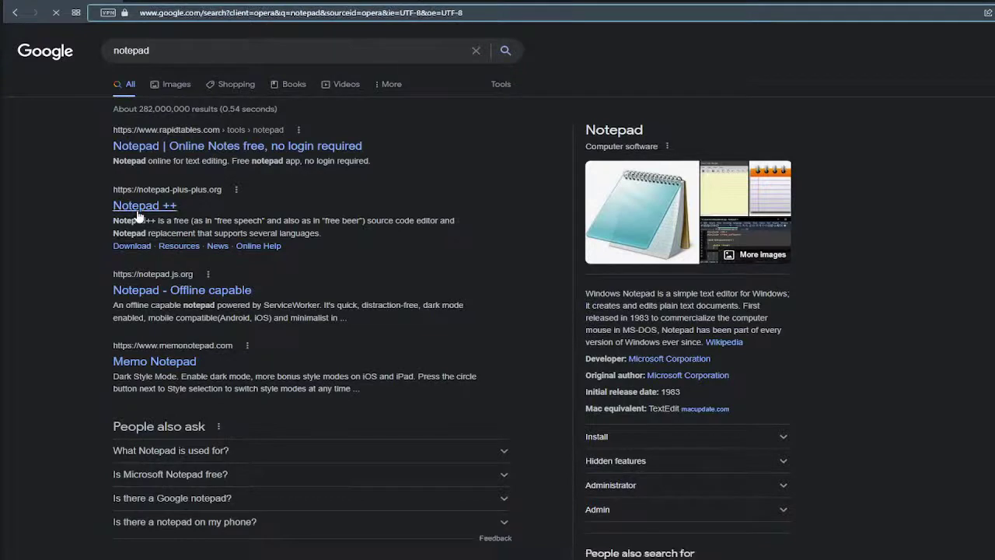
click(241, 52)
text(++)
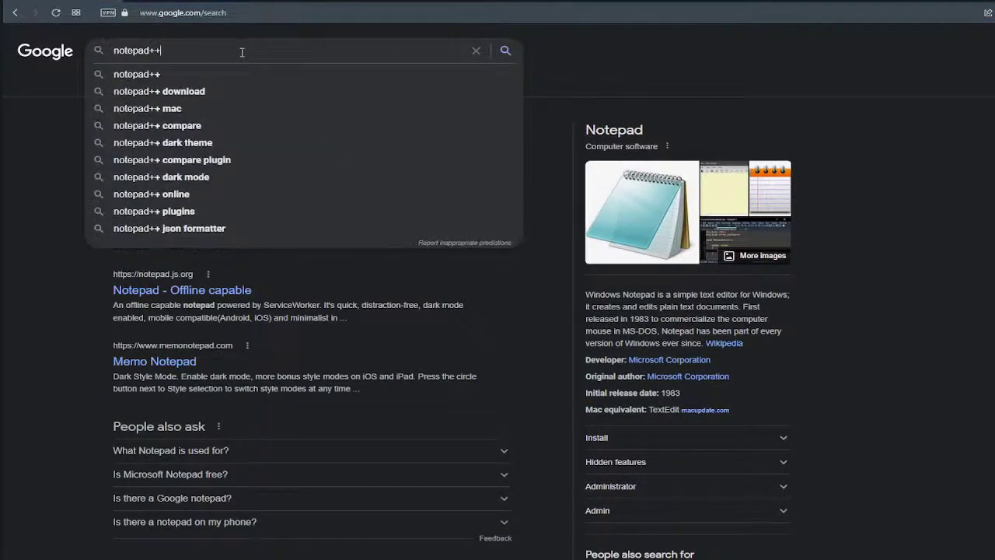
key(Return)
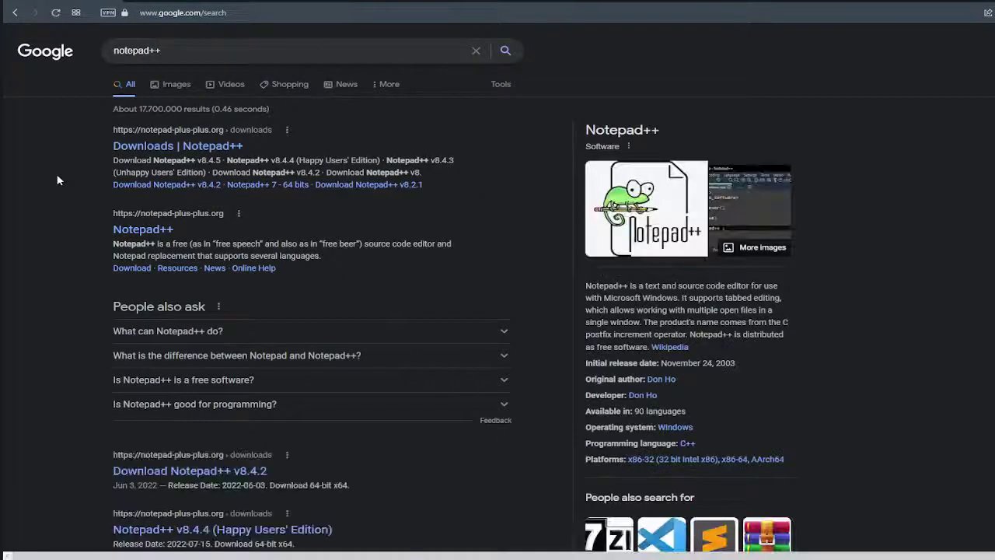
click(184, 149)
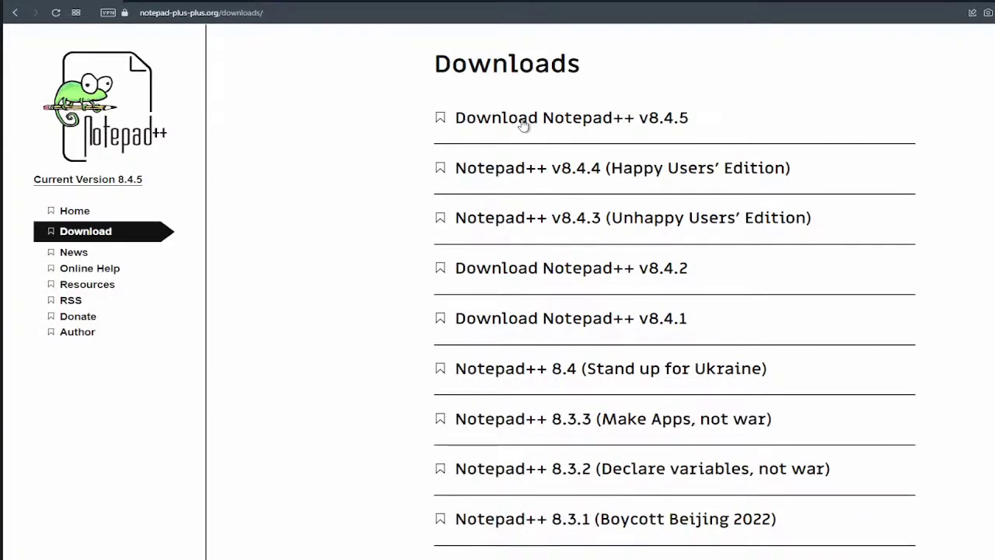
Step: Download and save the 64-bit installer from the Notepad++ v8.4.4 release page
click(561, 171)
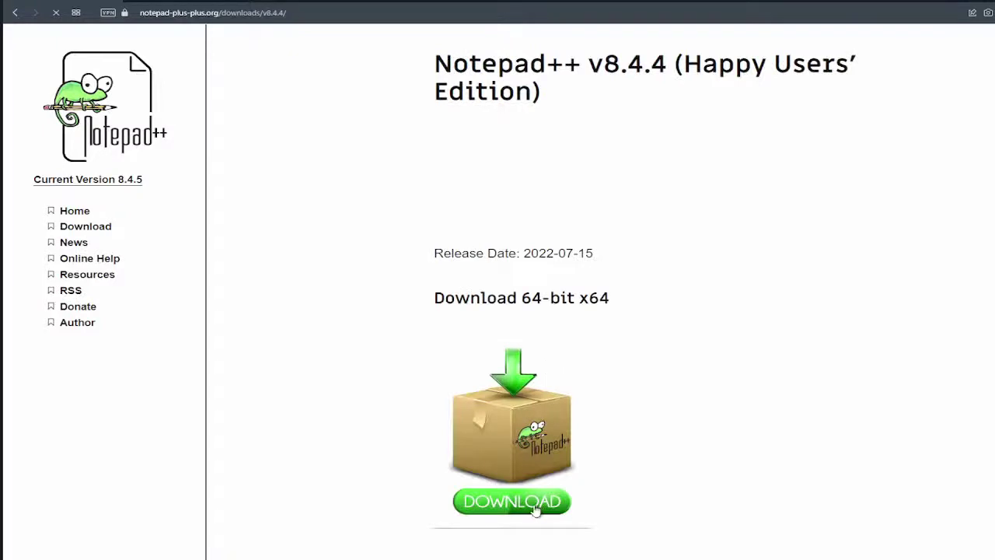
click(535, 508)
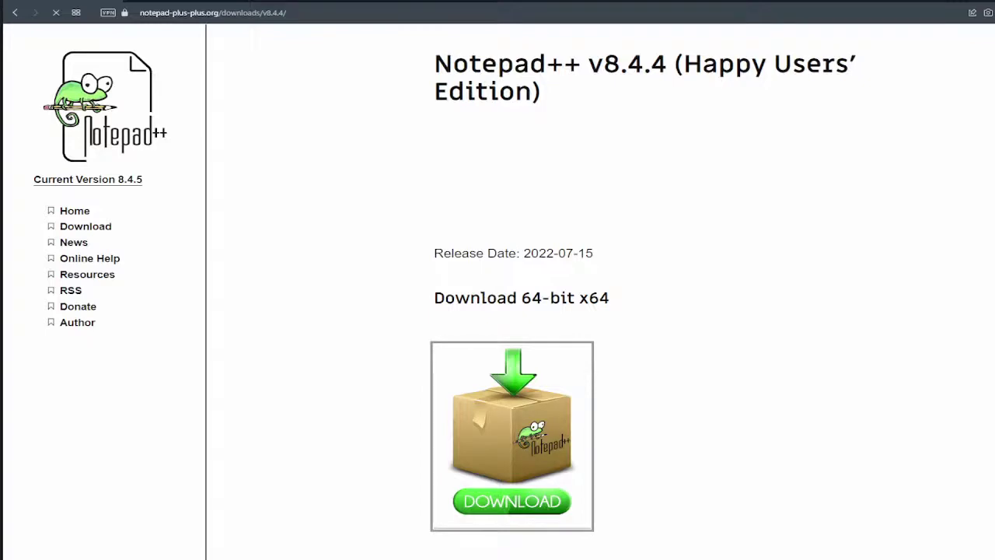
key(alt+Tab)
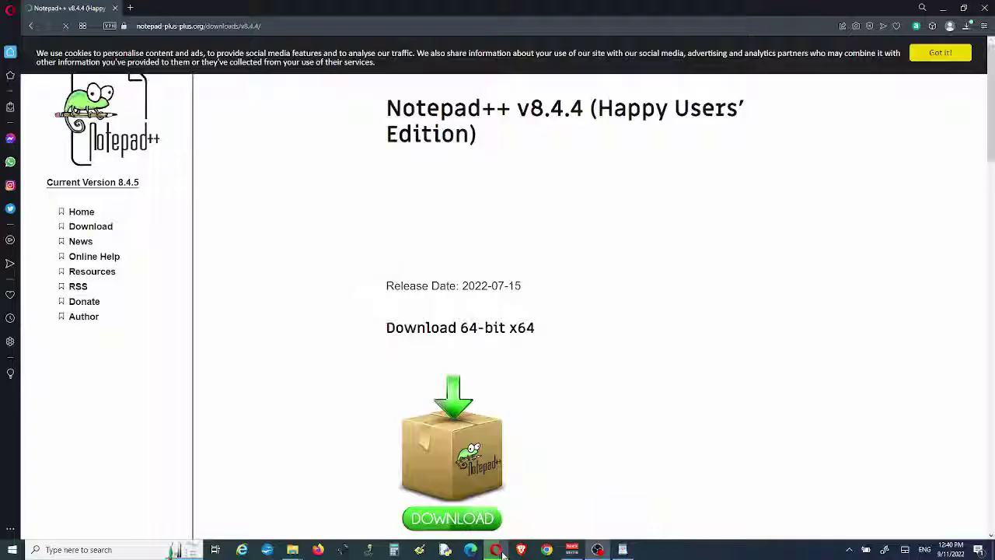
click(496, 550)
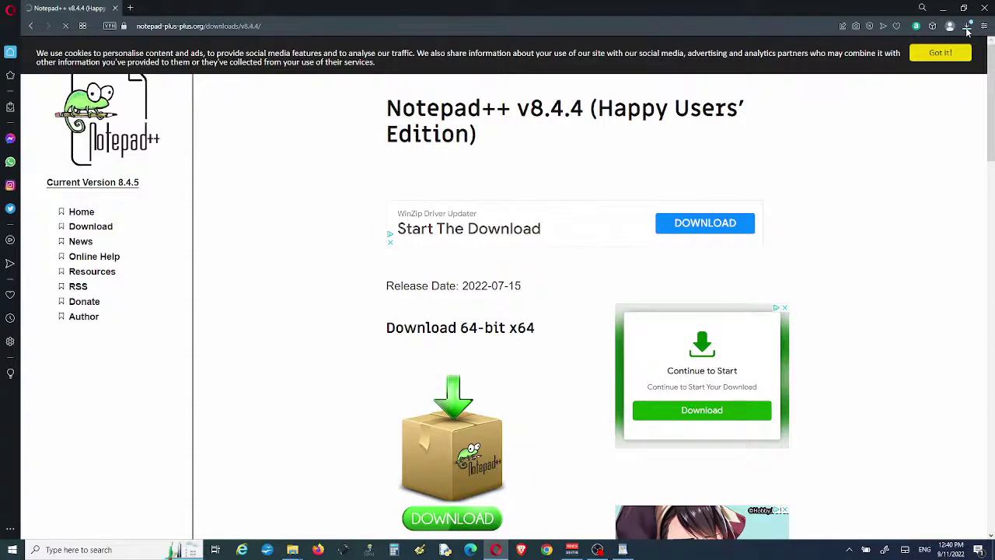
click(403, 266)
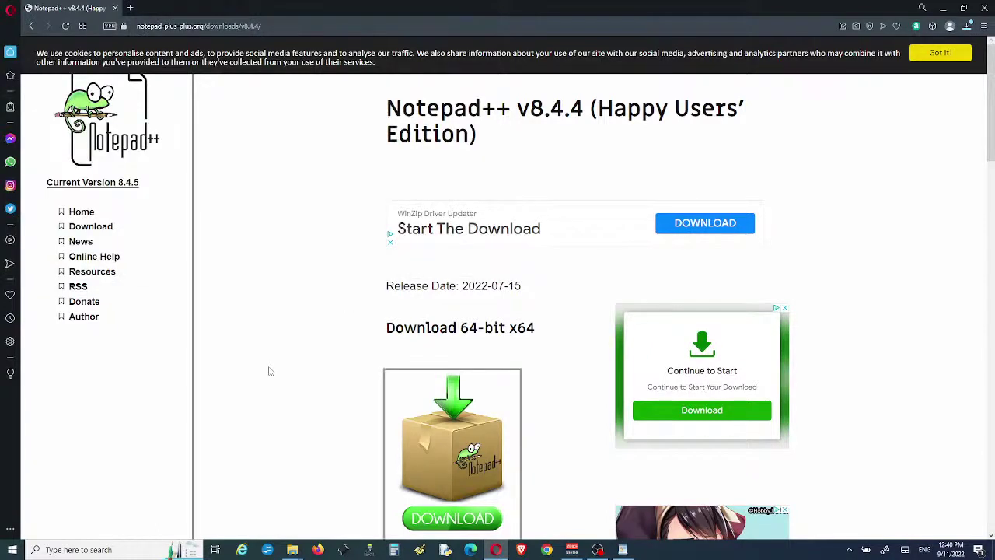
Step: Close the two leftover disk-format warnings and bring the USB Drive (D:) window forward
click(598, 550)
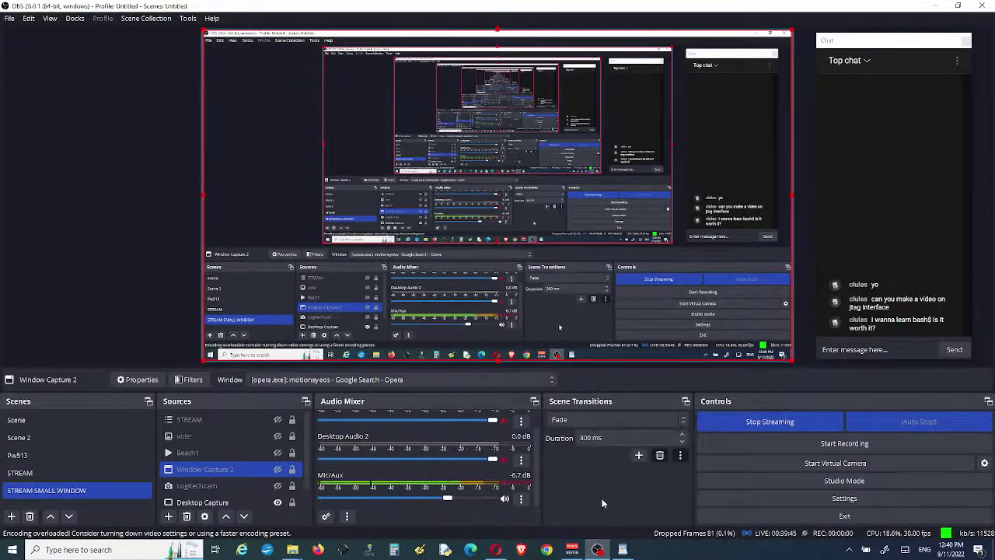
click(496, 550)
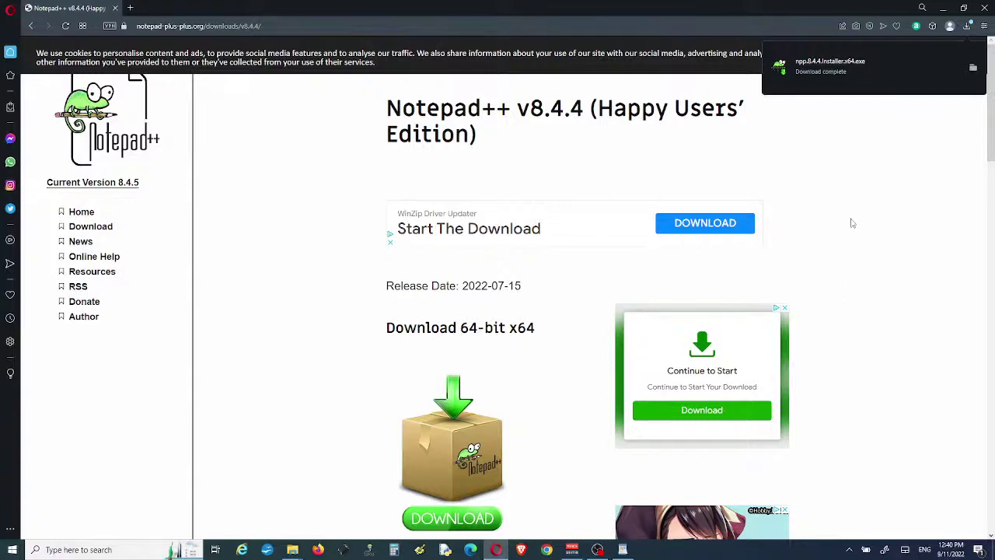
mouse_move(292, 550)
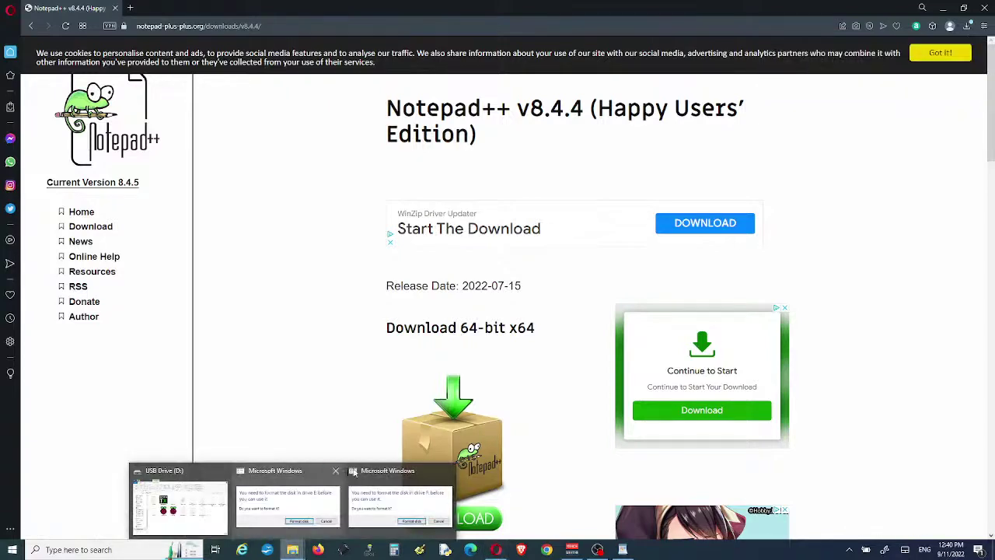
click(448, 470)
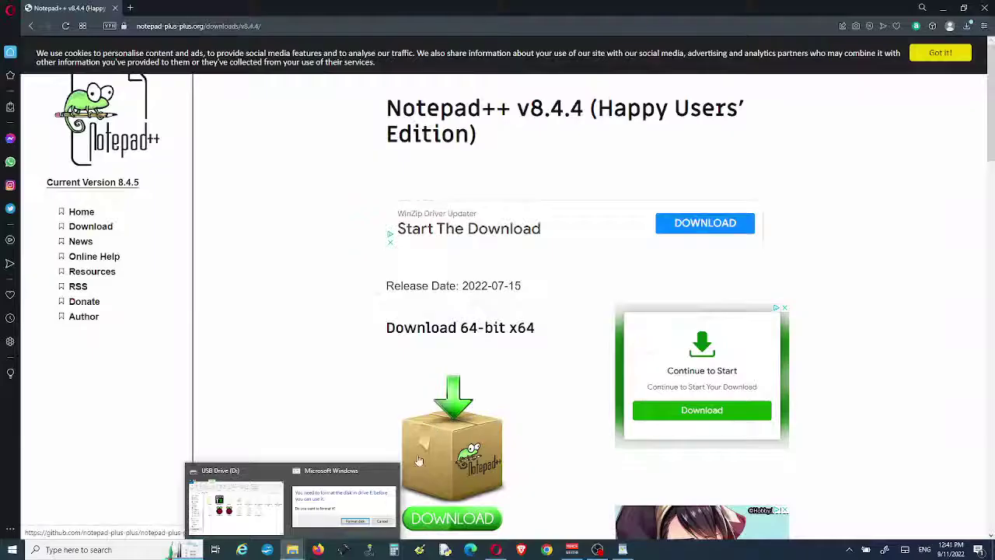
click(393, 470)
click(307, 472)
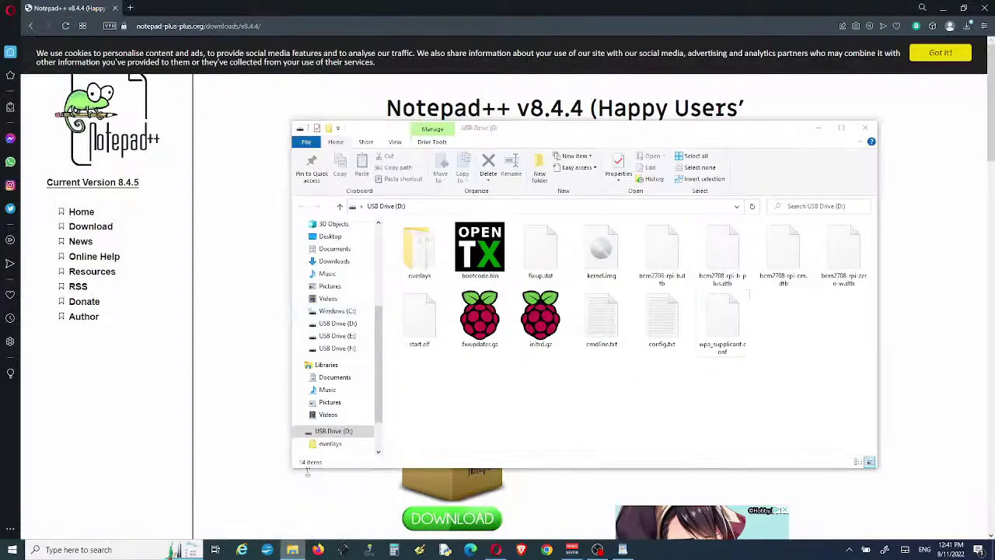
Step: Run npp.8.4.4.Installer.x64.exe from Downloads and install with English, default folder and components
click(340, 264)
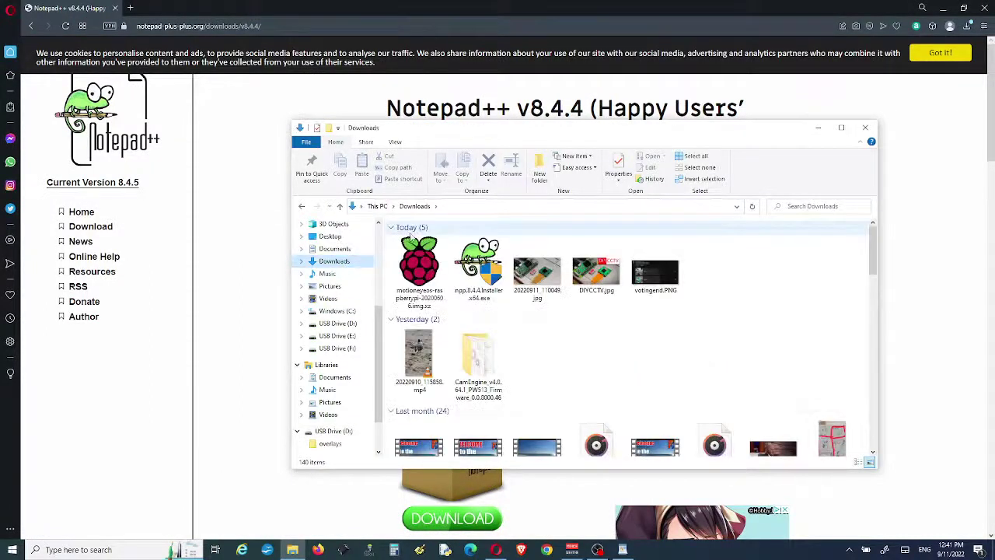
double_click(478, 265)
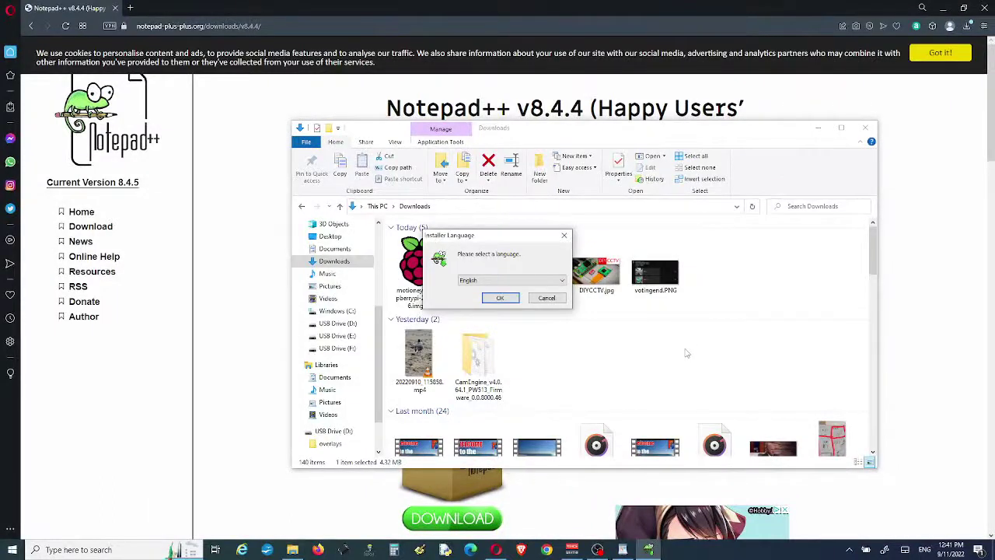
click(502, 299)
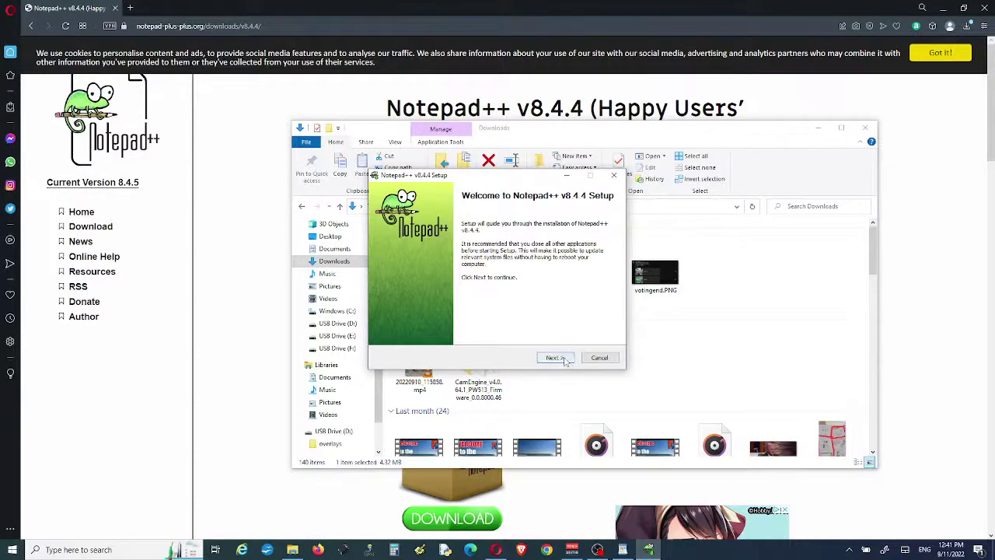
click(554, 357)
click(557, 358)
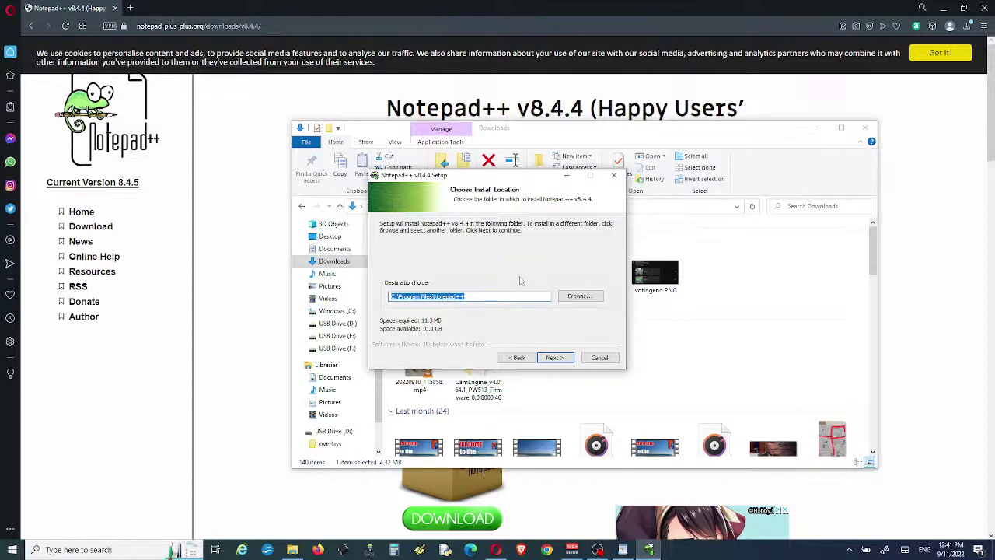
click(475, 298)
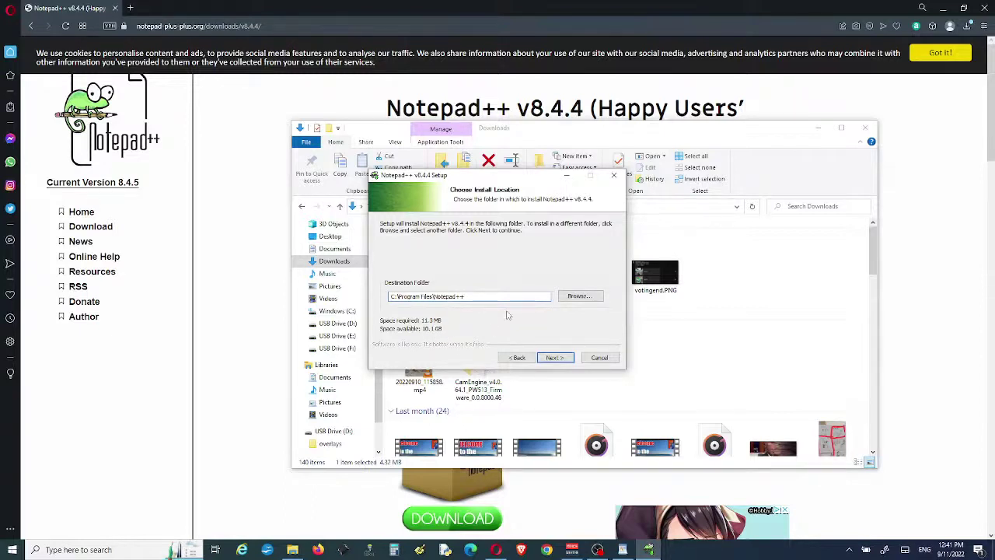
click(556, 357)
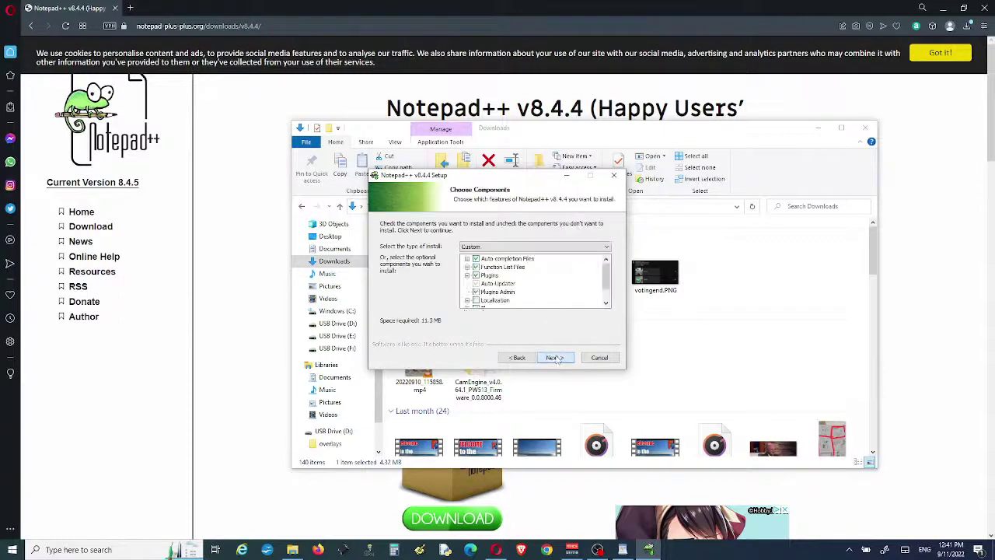
drag(605, 274, 605, 286)
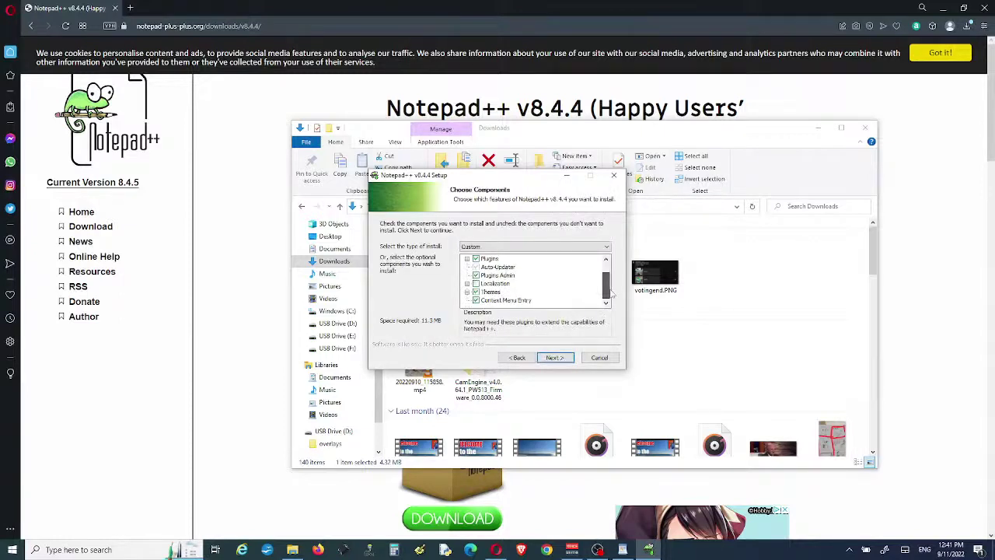
click(555, 358)
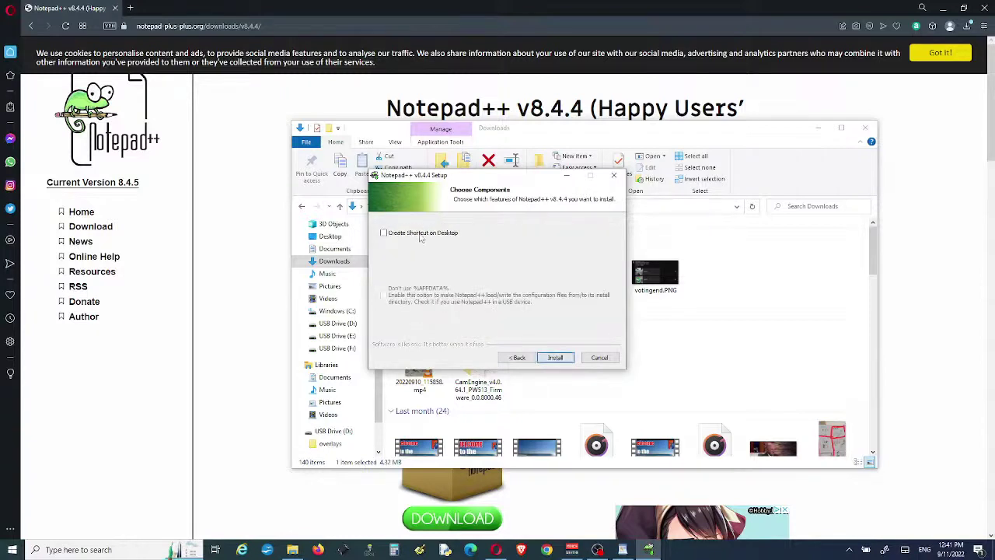
click(561, 358)
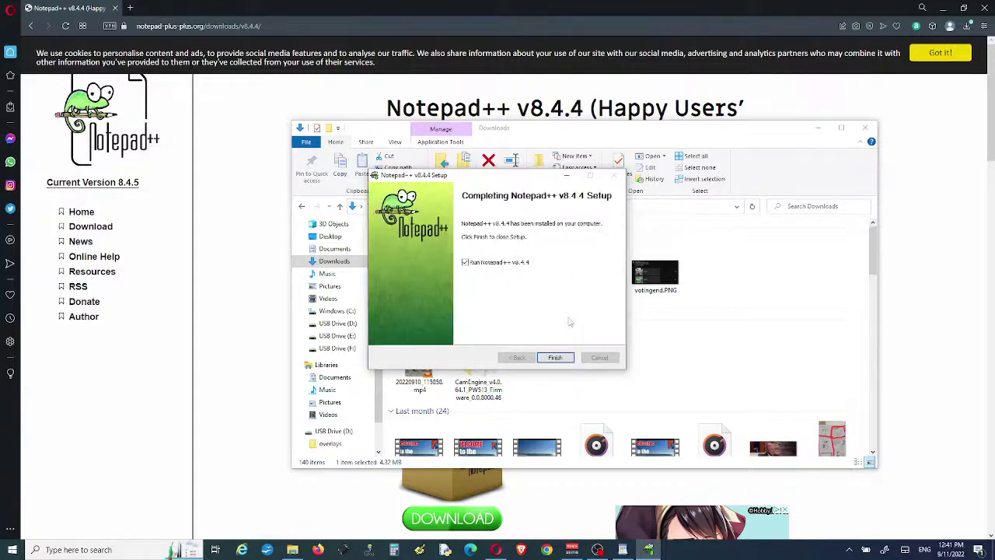
click(555, 358)
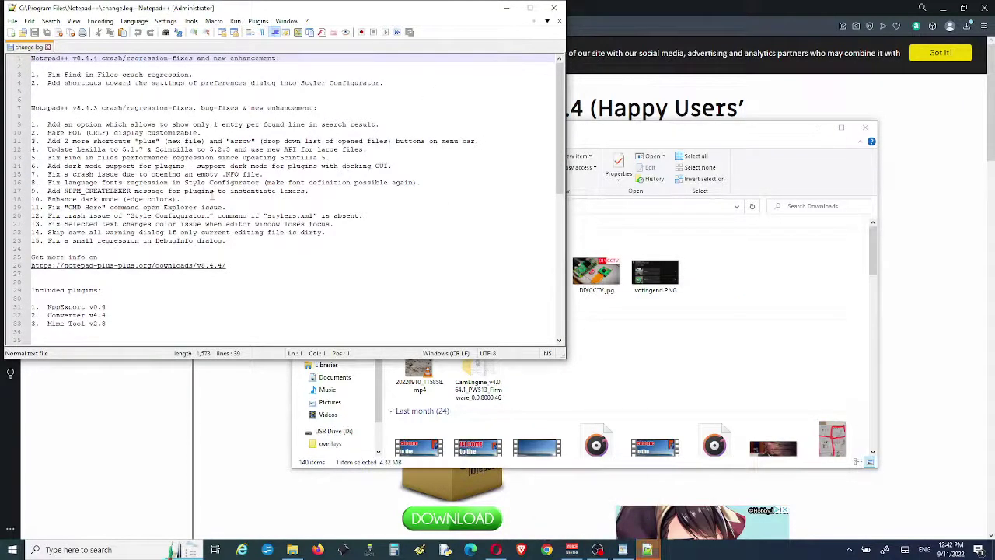
Step: Close the change log, maximize Notepad++, paste the config into the empty document, then close Notepad++
click(51, 47)
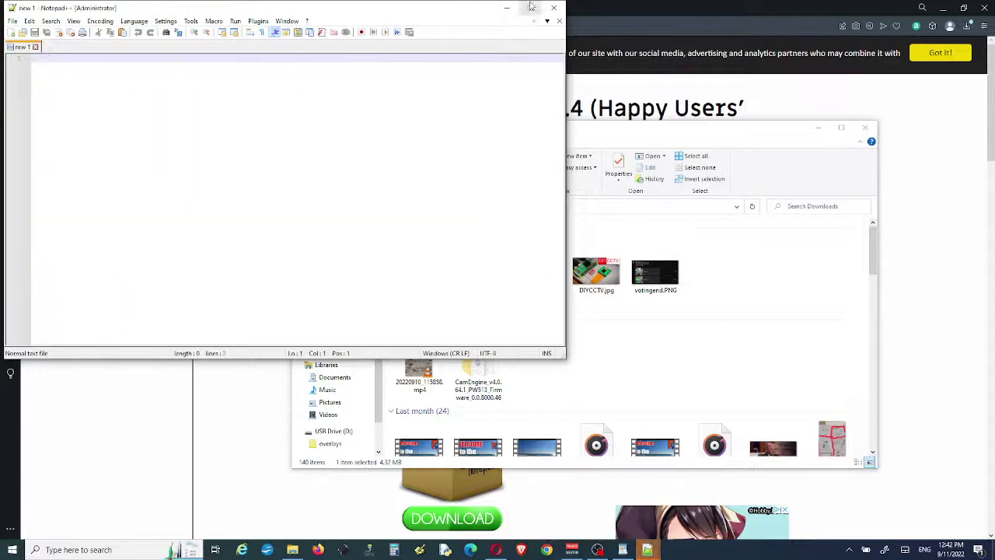
click(530, 8)
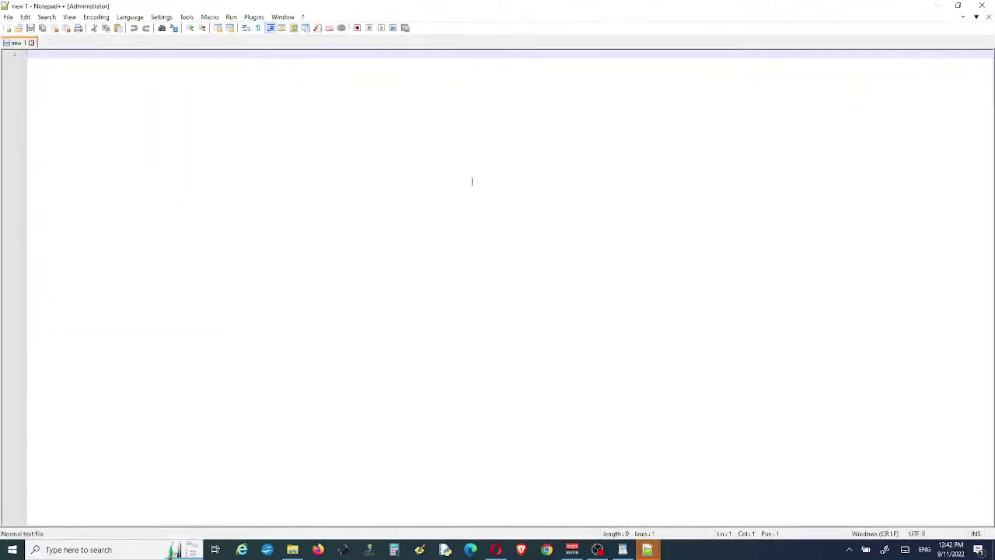
key(ctrl+v)
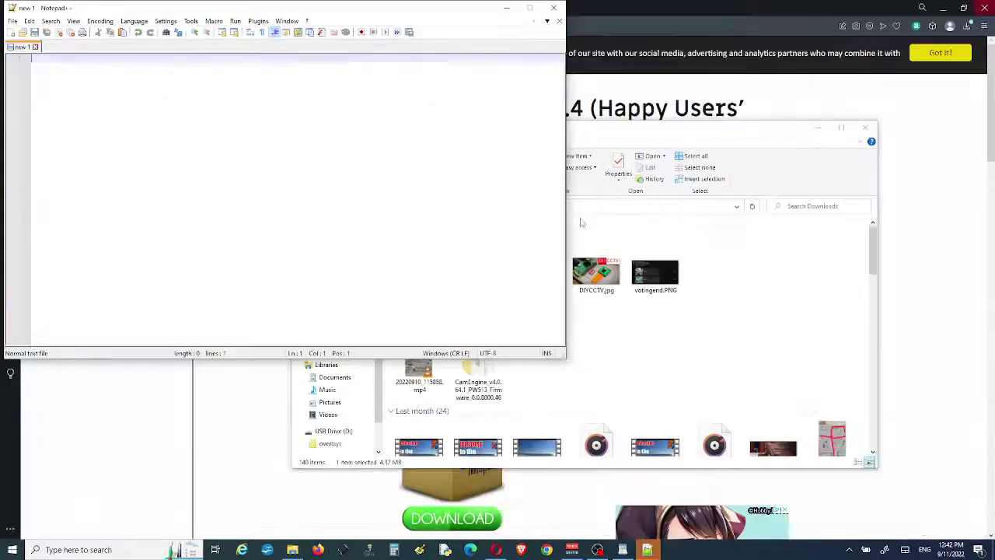
click(554, 8)
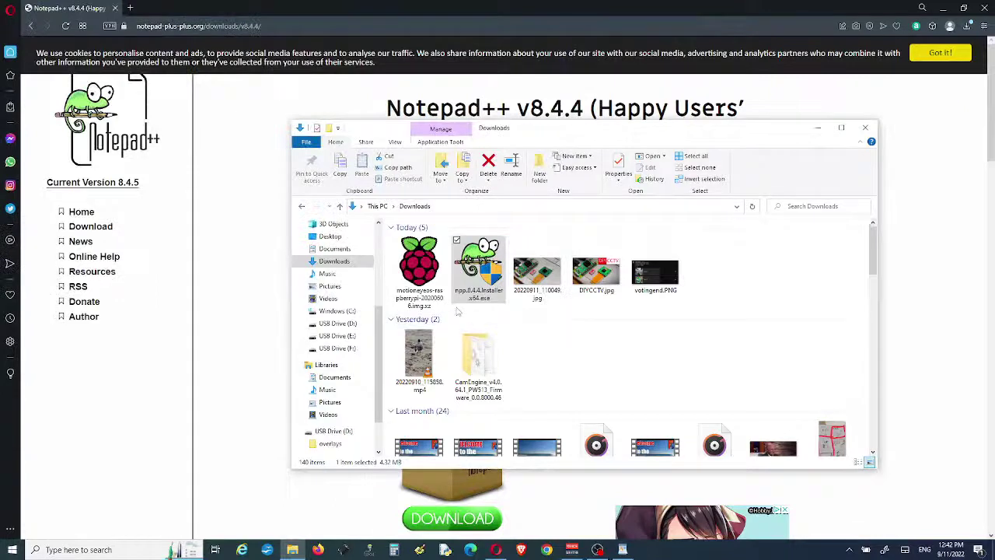
scroll(381, 360, down, 2)
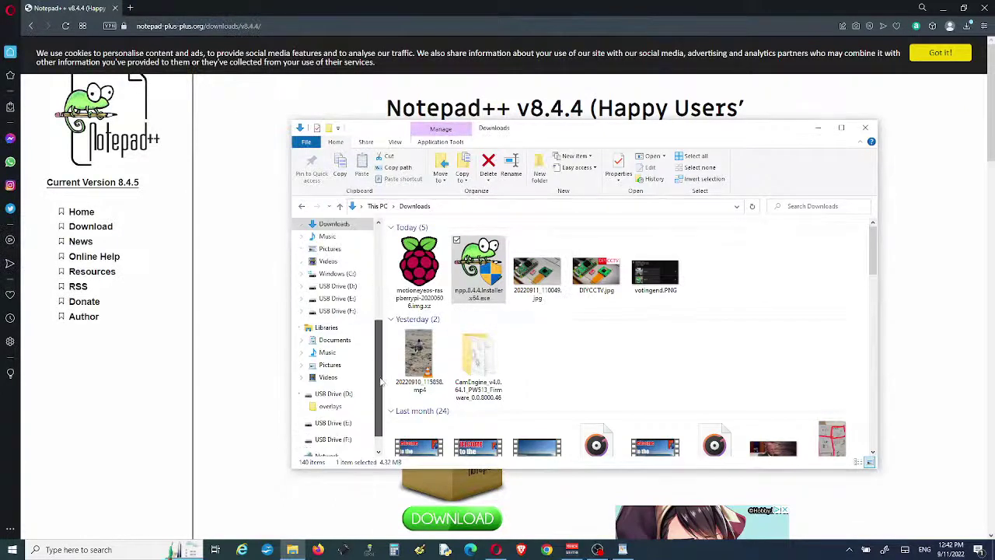
click(338, 381)
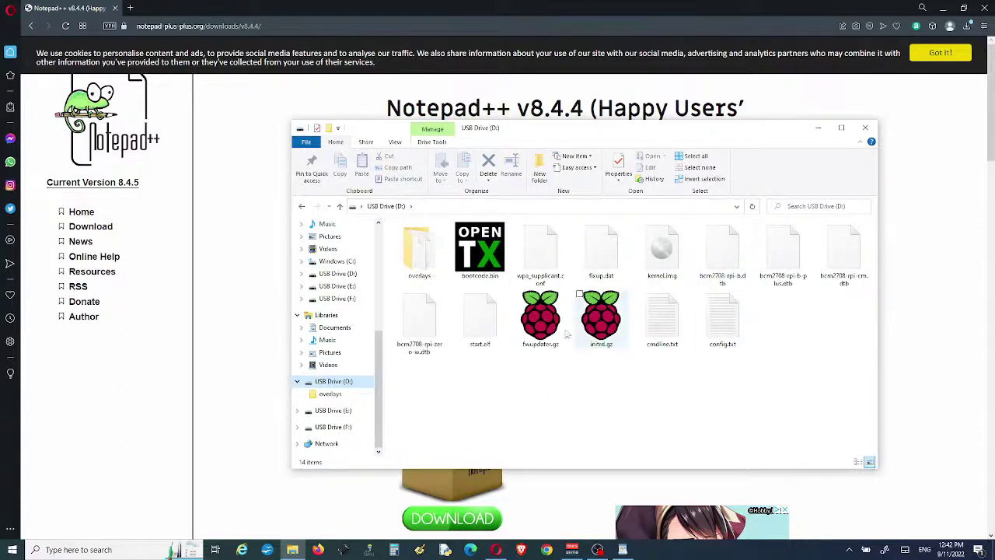
click(734, 330)
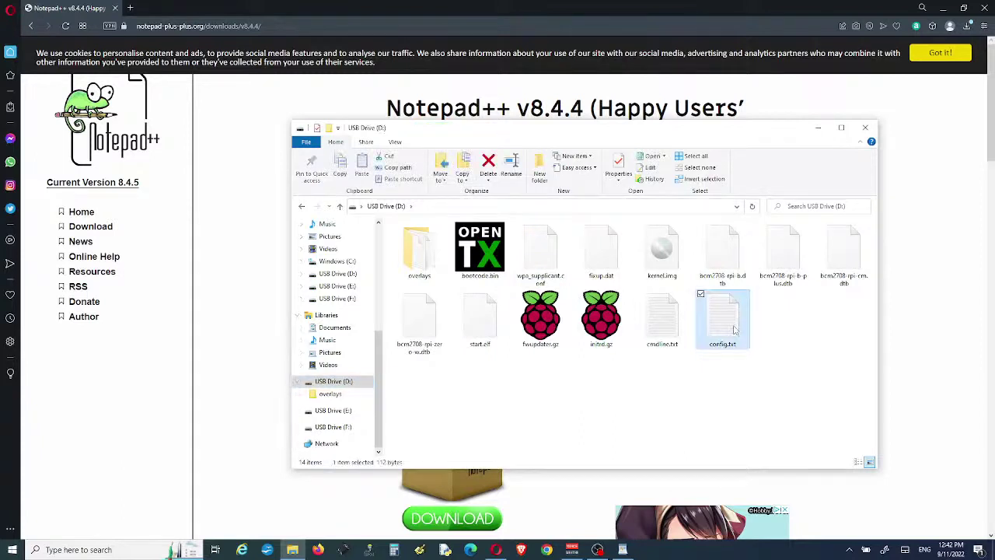
right_click(733, 330)
click(861, 415)
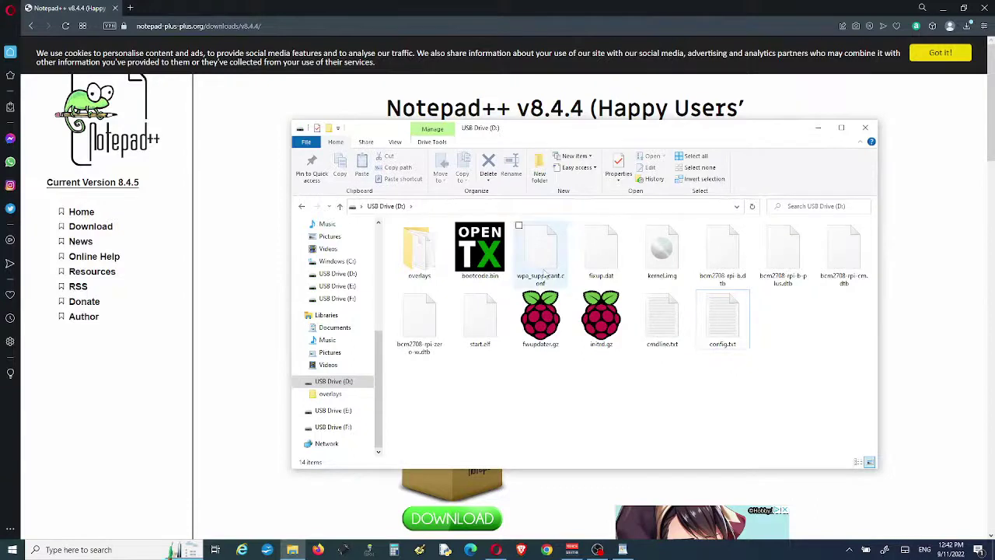
click(544, 272)
right_click(545, 272)
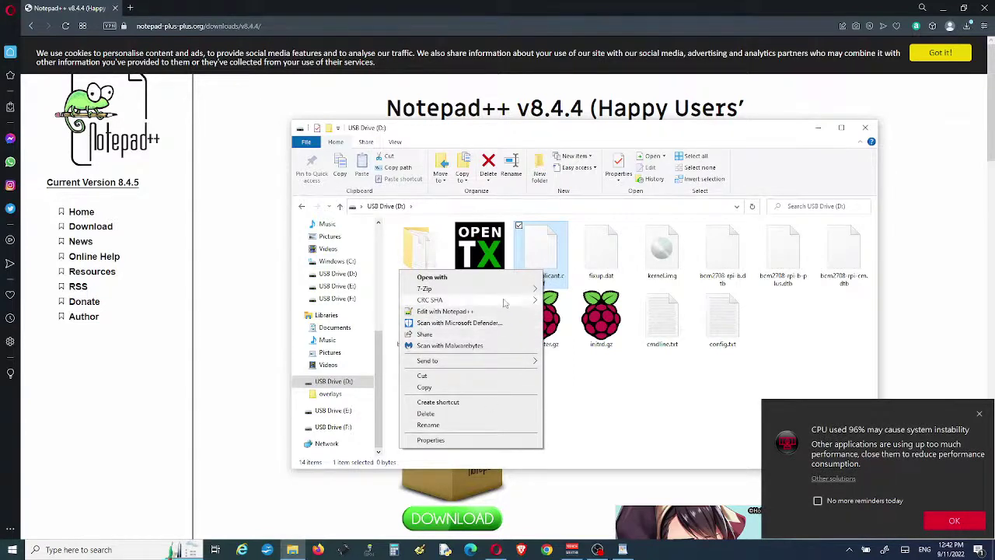
key(Escape)
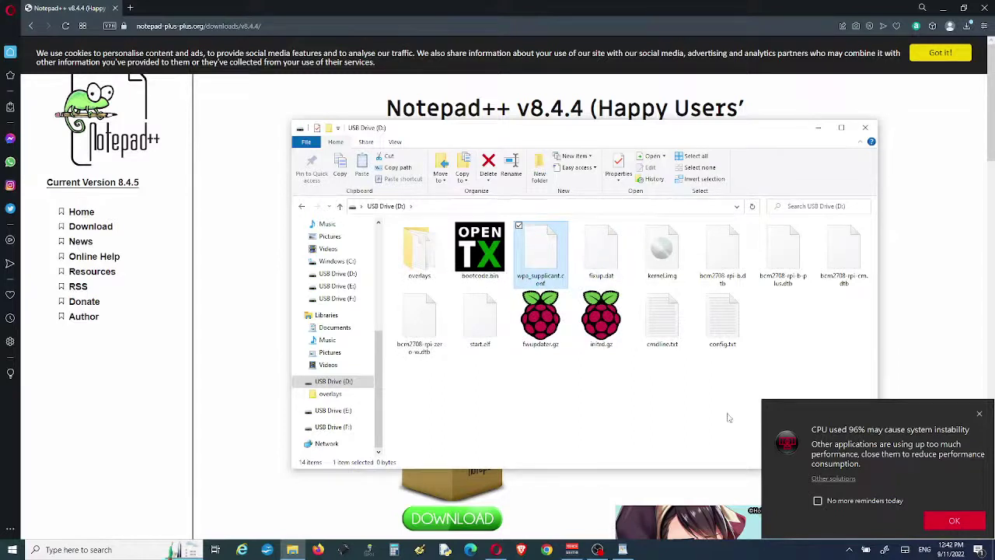
click(980, 414)
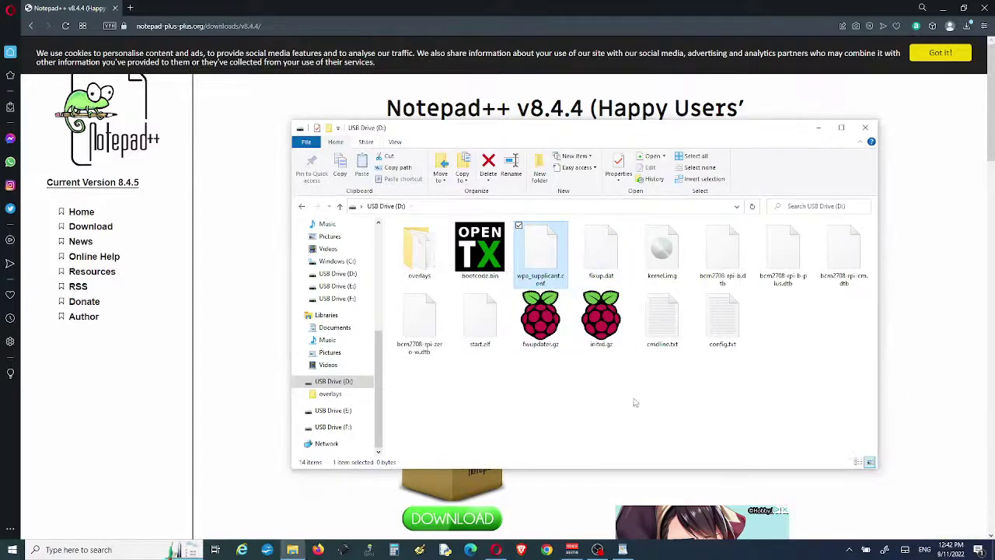
key(Return)
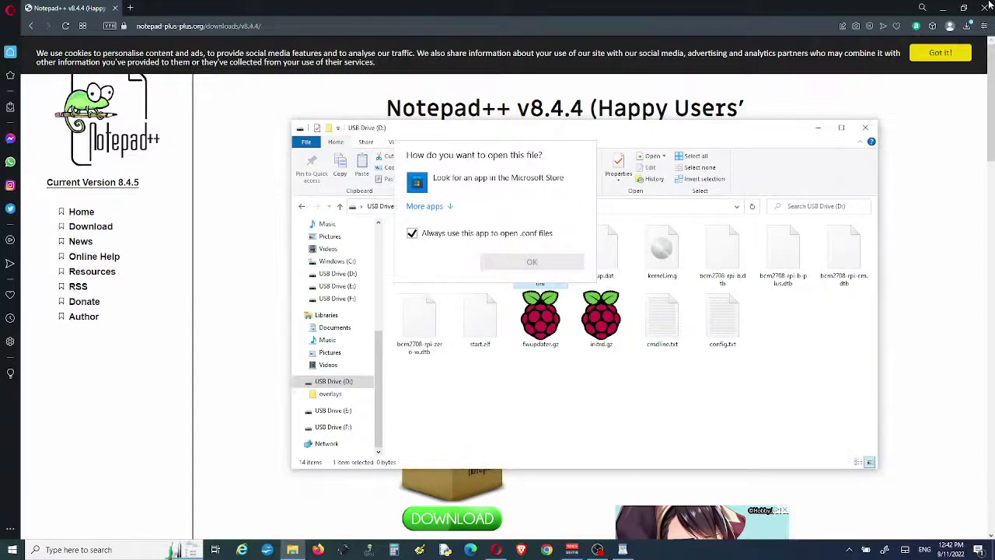
click(985, 8)
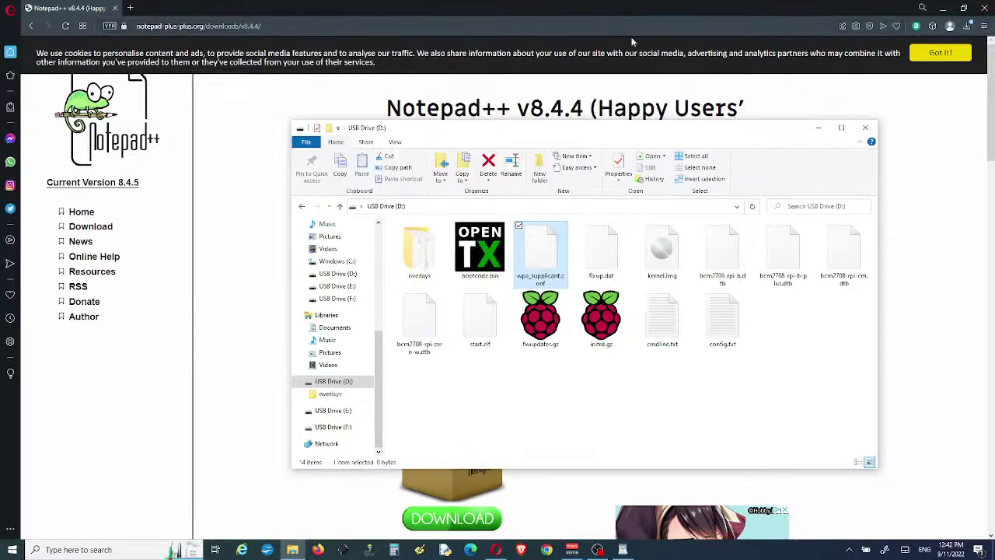
click(983, 7)
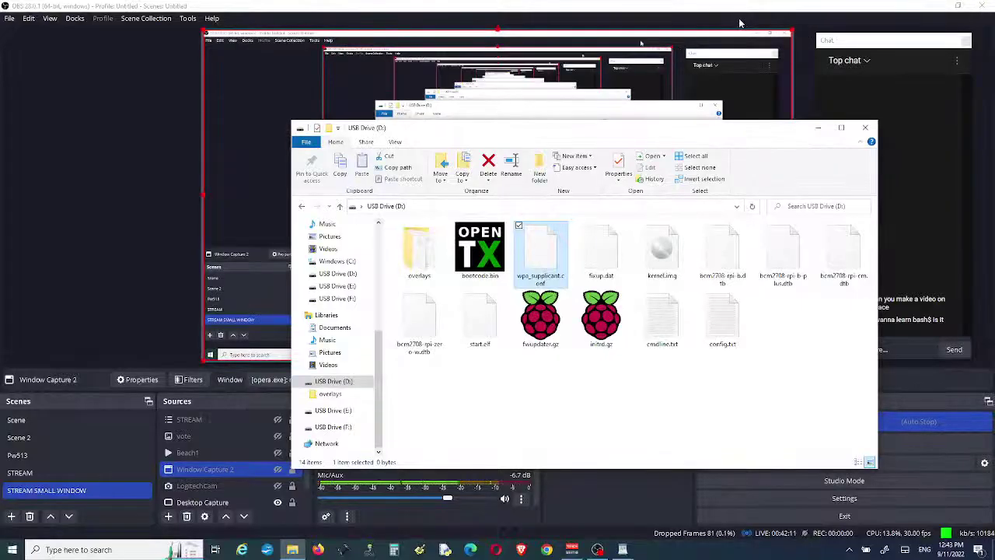
click(597, 550)
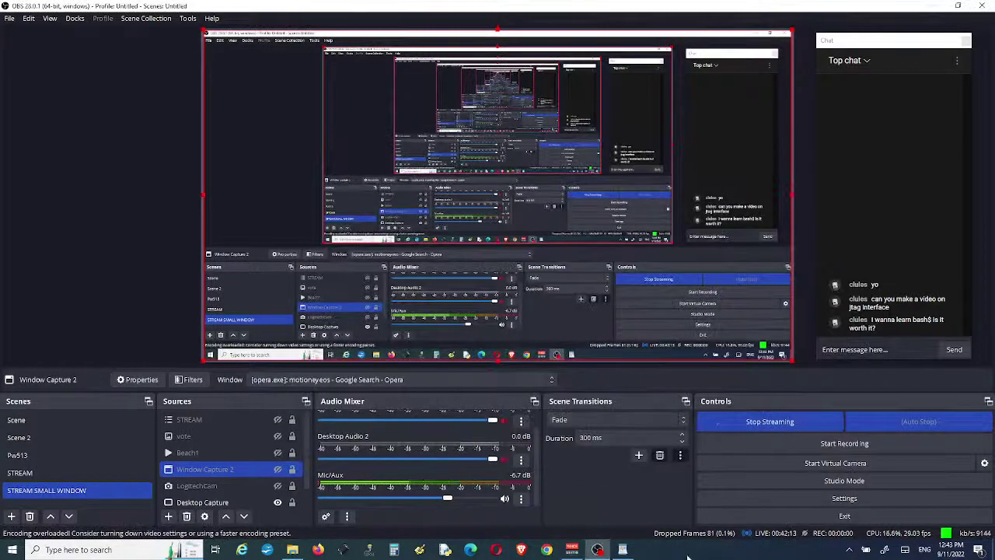
Step: Open the 'Open with' app chooser for wpa_supplicant.conf on USB Drive (D:)
click(622, 549)
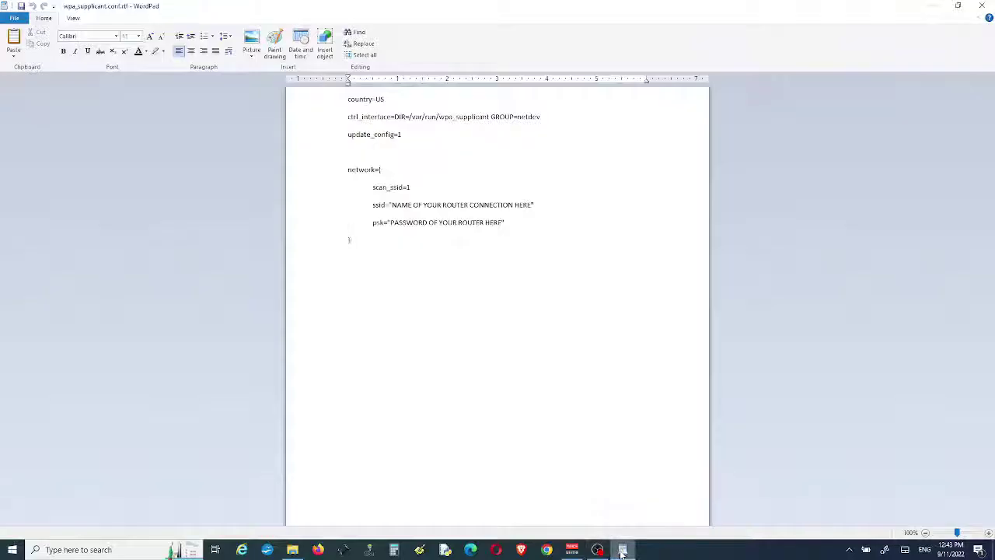
click(292, 550)
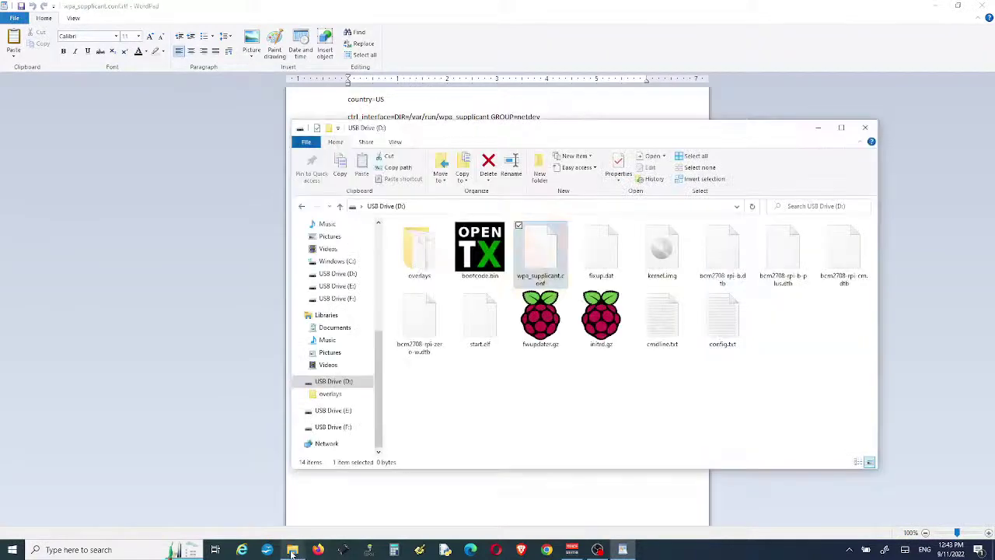
right_click(548, 248)
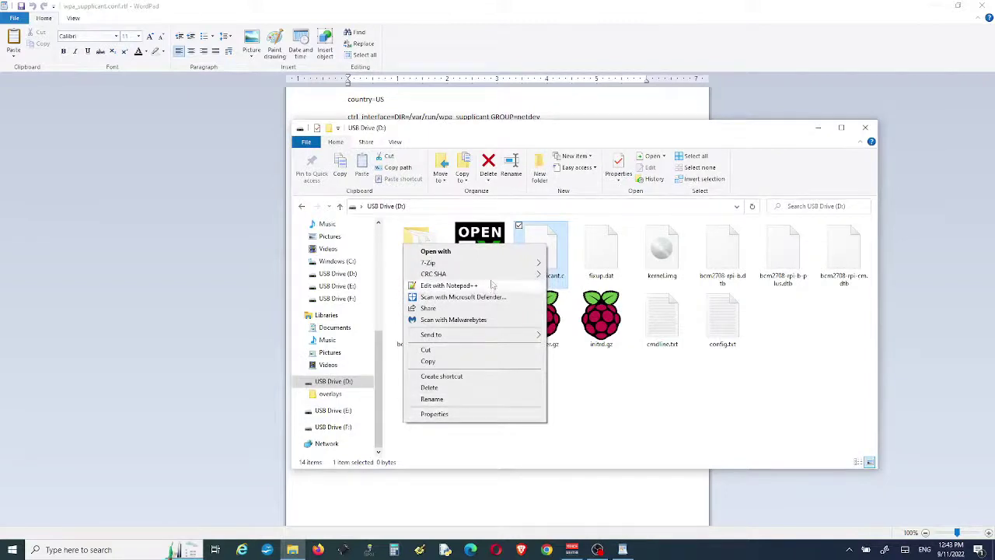
mouse_move(501, 265)
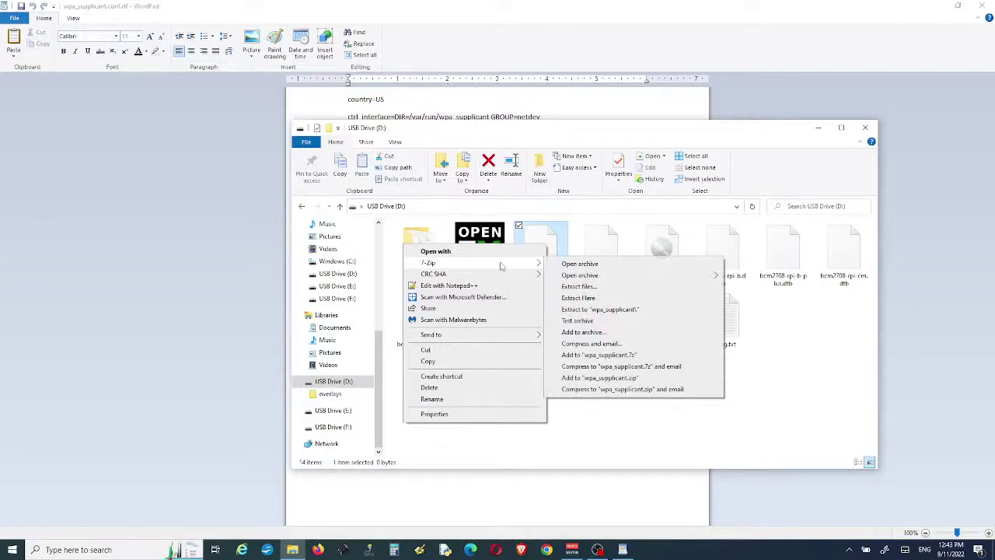
click(509, 256)
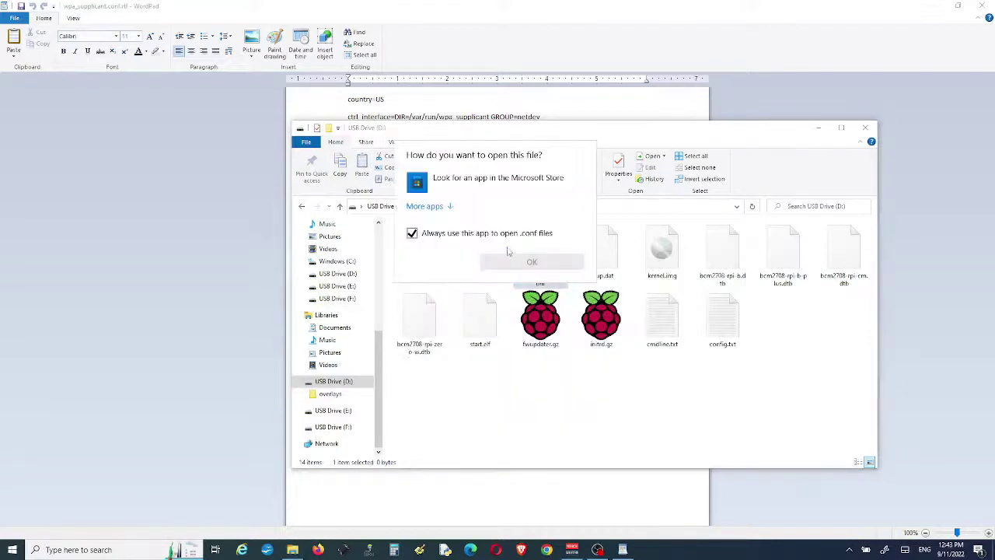
Step: Look through More apps and browse for a program, then cancel without changing the association
click(432, 207)
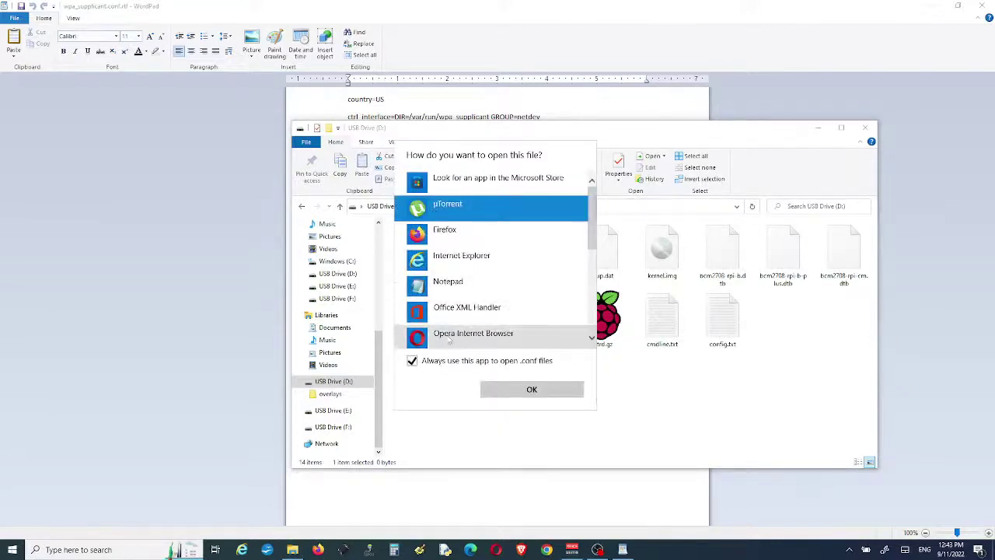
scroll(498, 331, down, 4)
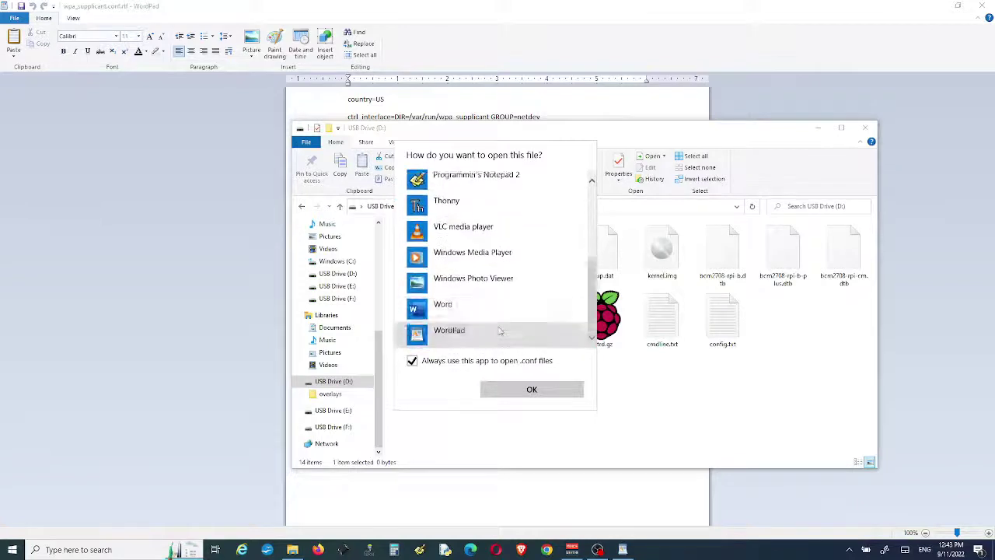
scroll(478, 321, up, 3)
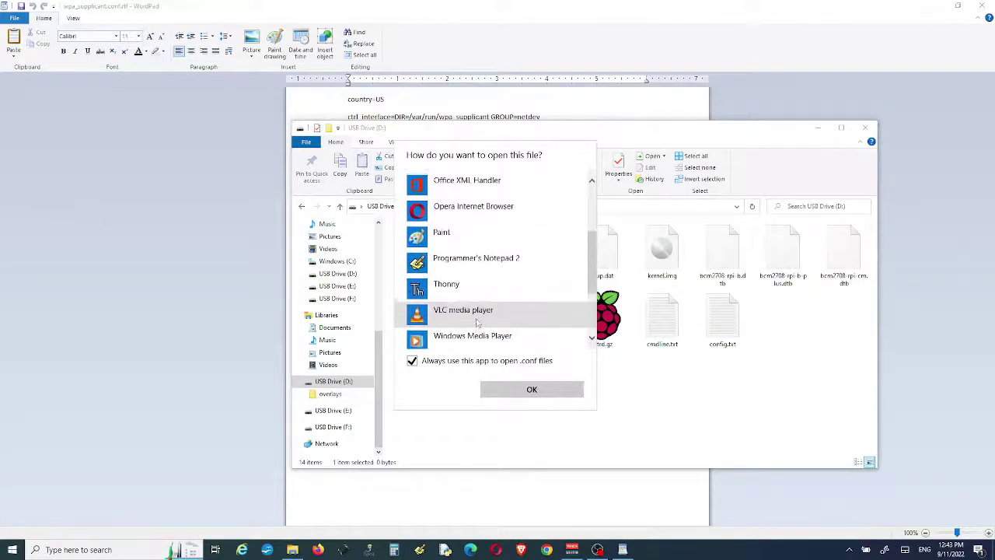
scroll(477, 321, up, 3)
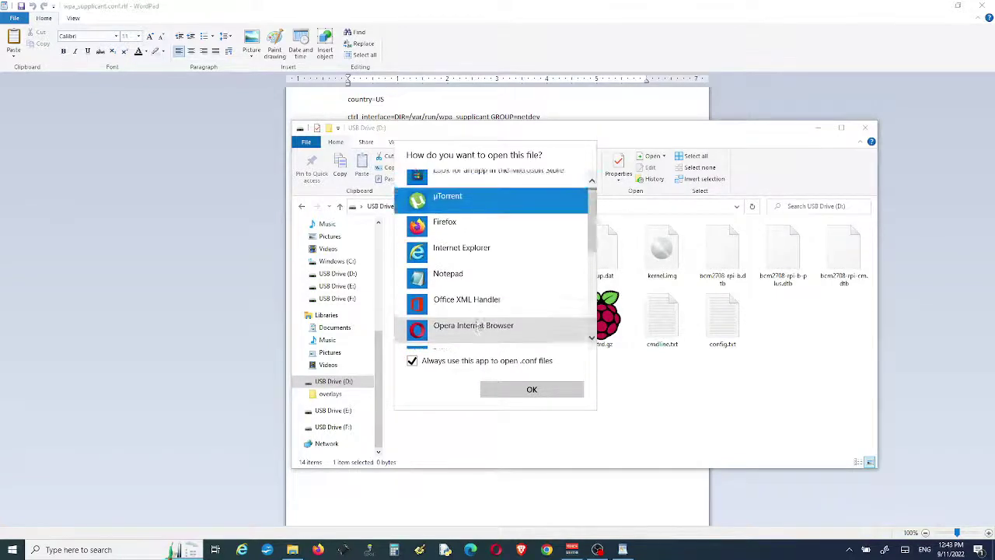
scroll(478, 321, down, 1)
scroll(476, 324, down, 4)
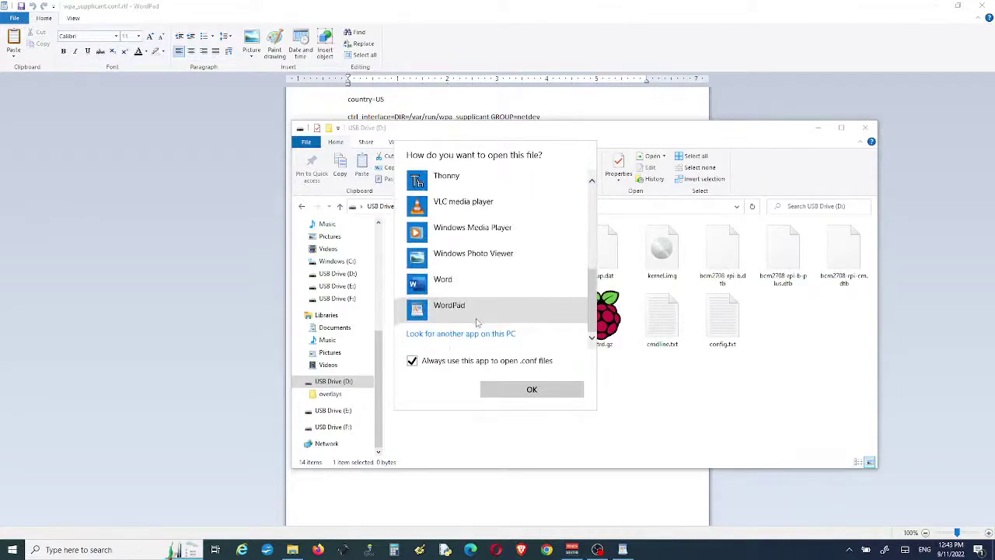
click(473, 334)
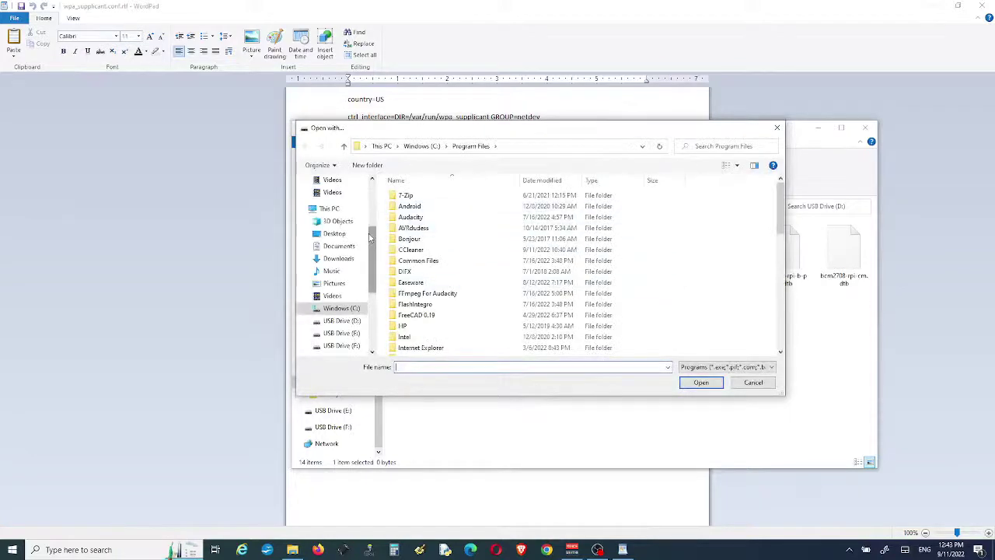
click(753, 382)
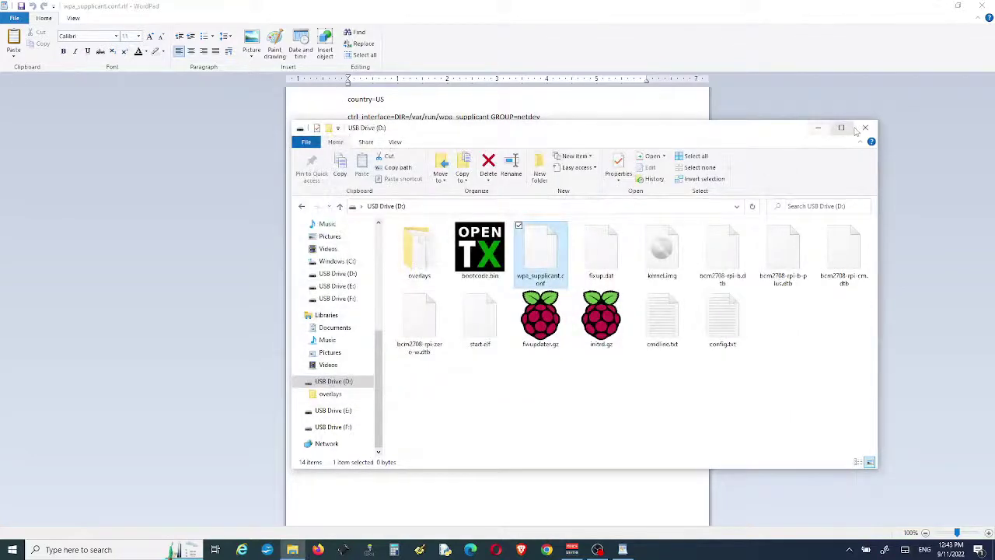
Step: Close the USB drive window and select all of the config text in WordPad
click(865, 127)
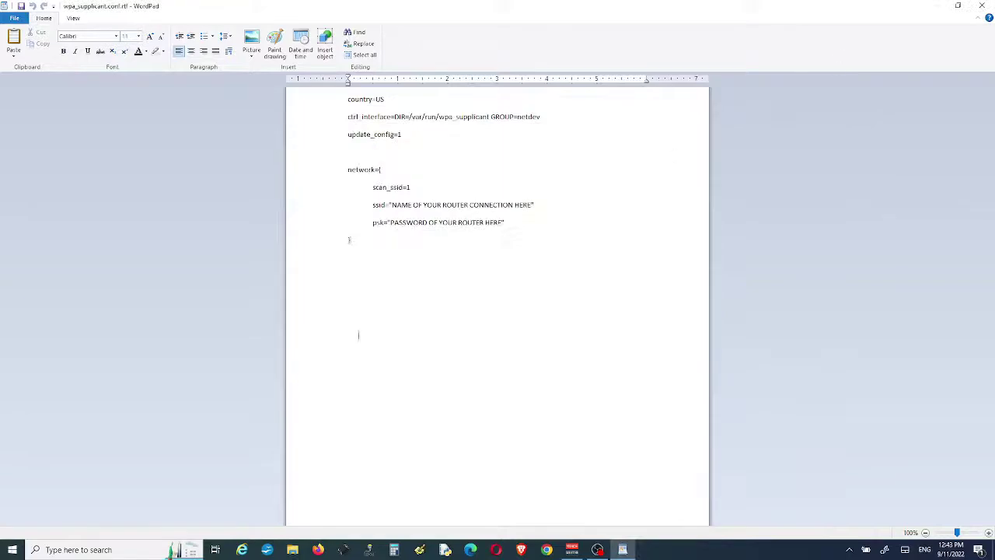
drag(433, 368, 348, 96)
key(ctrl+c)
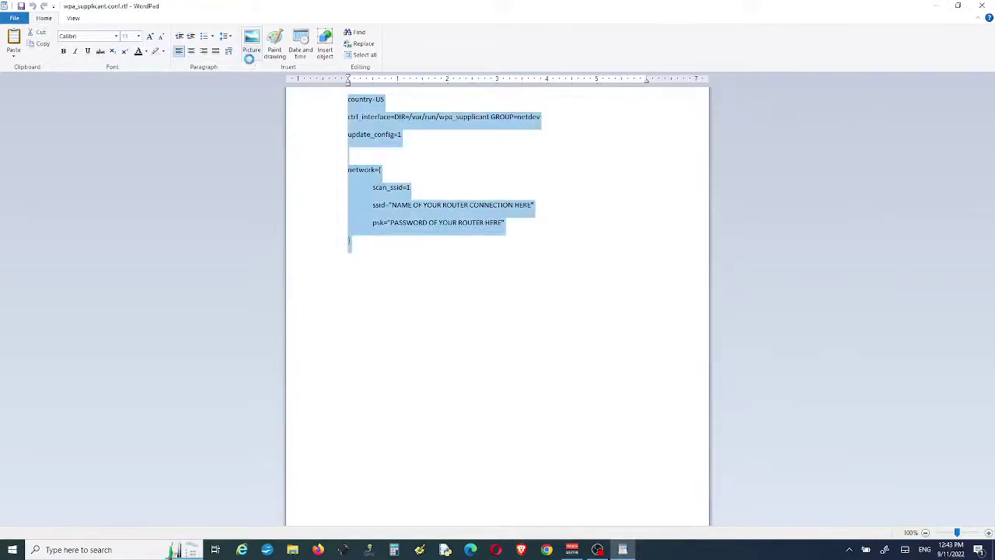
click(597, 549)
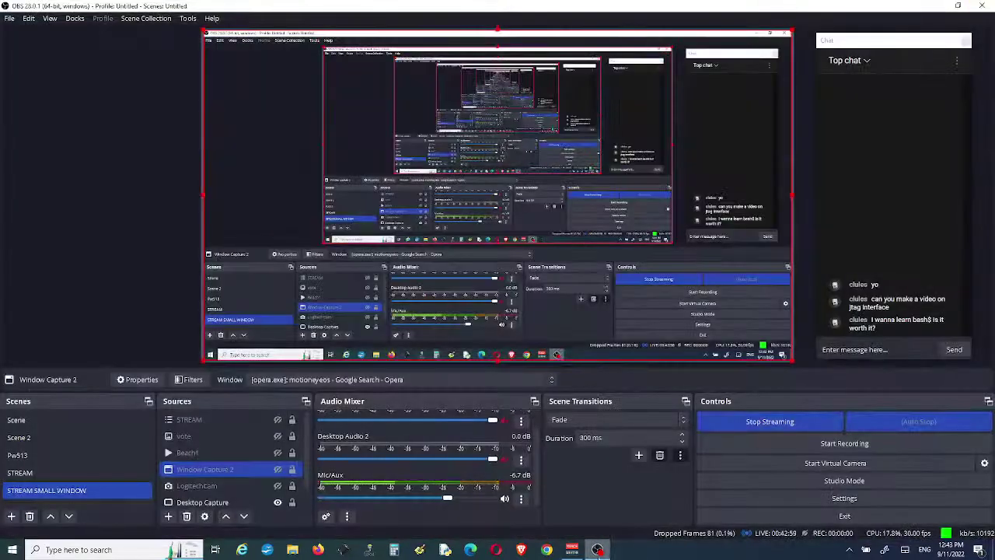
Step: Launch Notepad++ from the desktop shortcut, paste the config into new 1, and select the router name placeholder
click(597, 550)
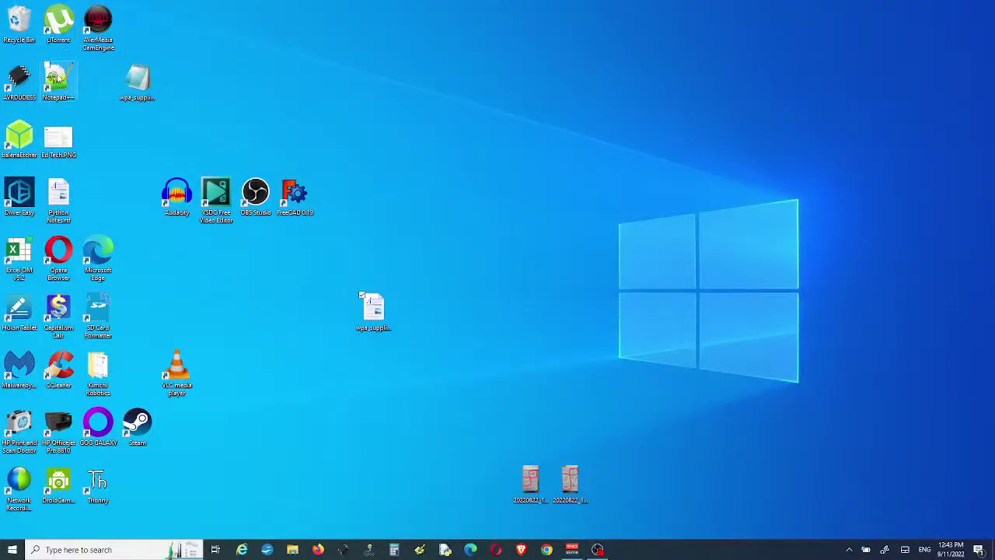
drag(66, 78, 356, 311)
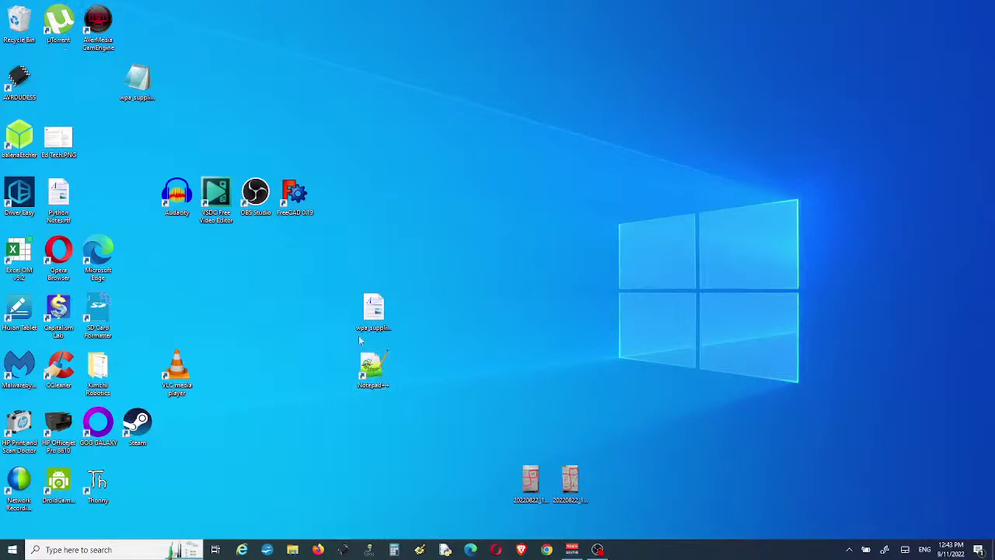
double_click(370, 373)
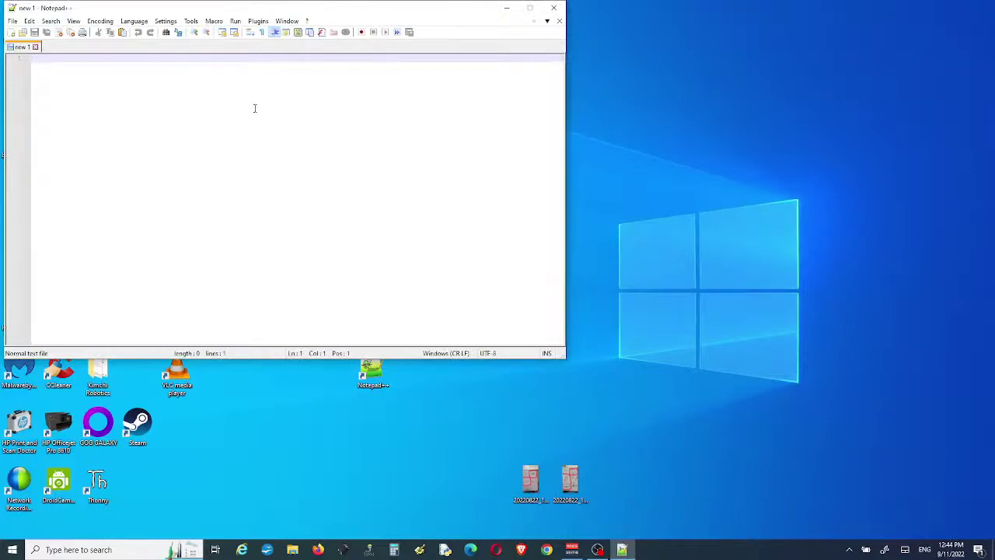
key(ctrl+v)
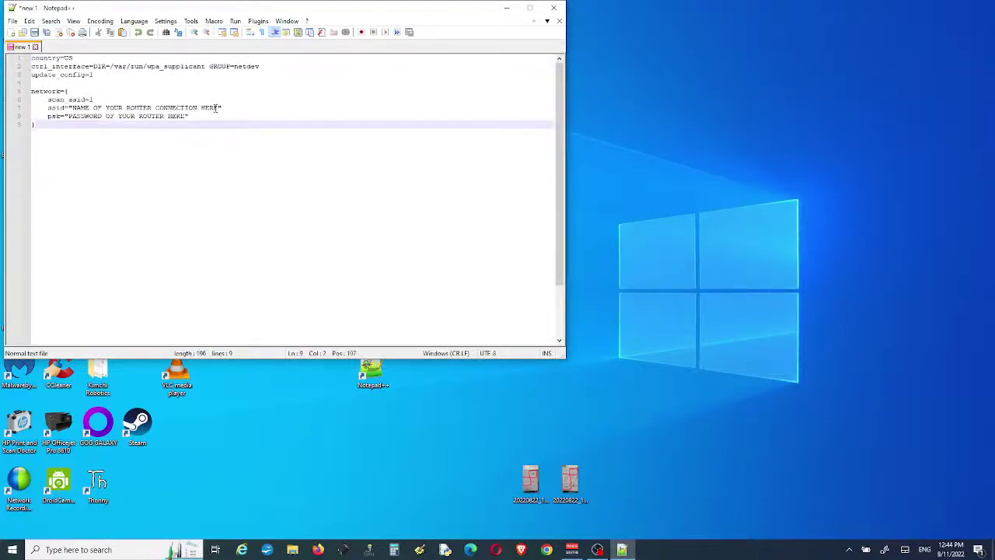
drag(218, 108, 176, 117)
Step: Convert the document's line endings to Unix (LF) via Edit > EOL Conversion
click(29, 21)
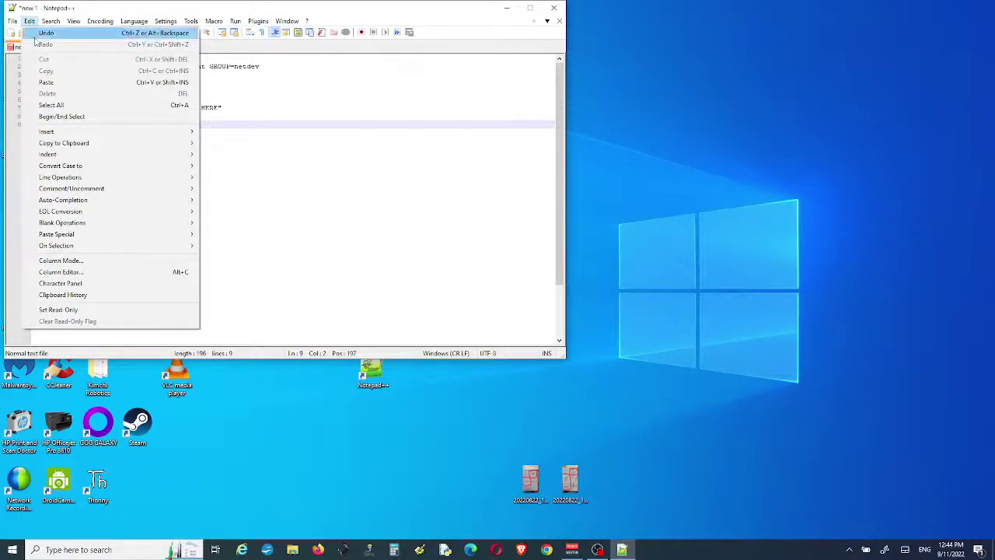
click(284, 160)
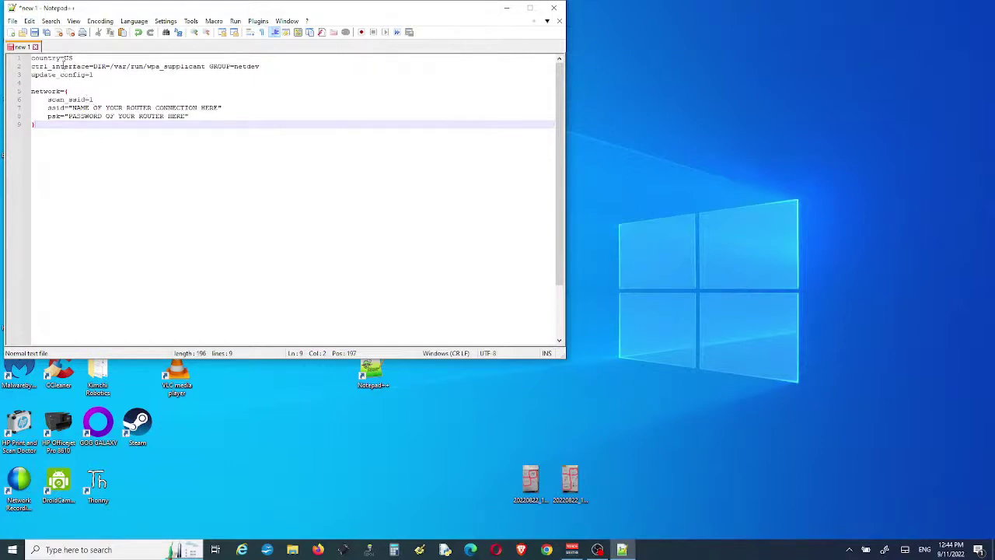
click(28, 22)
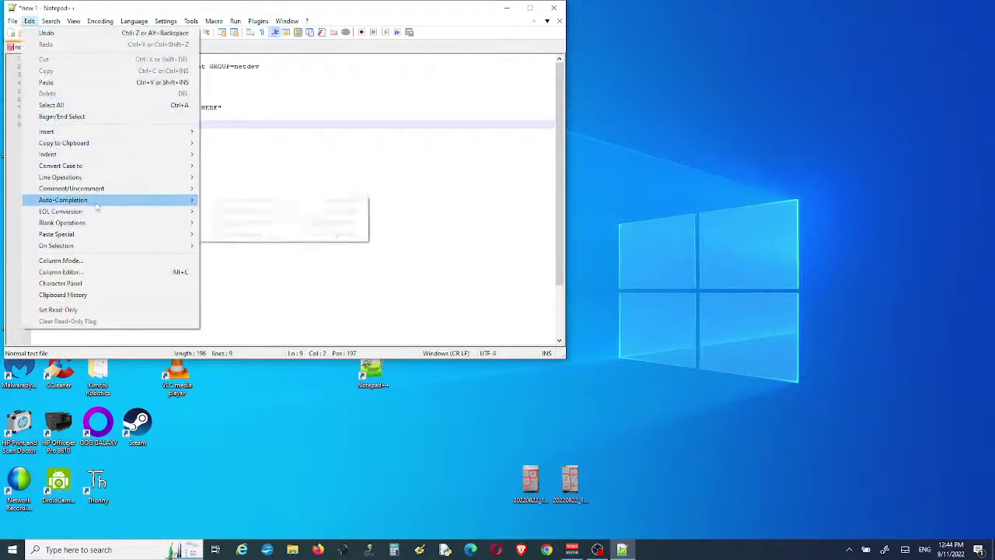
mouse_move(101, 218)
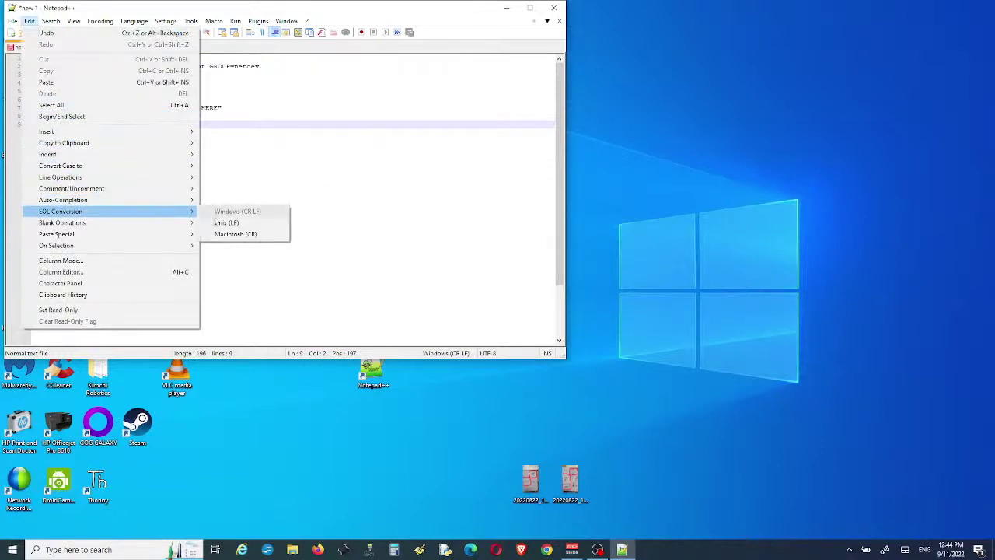
click(226, 223)
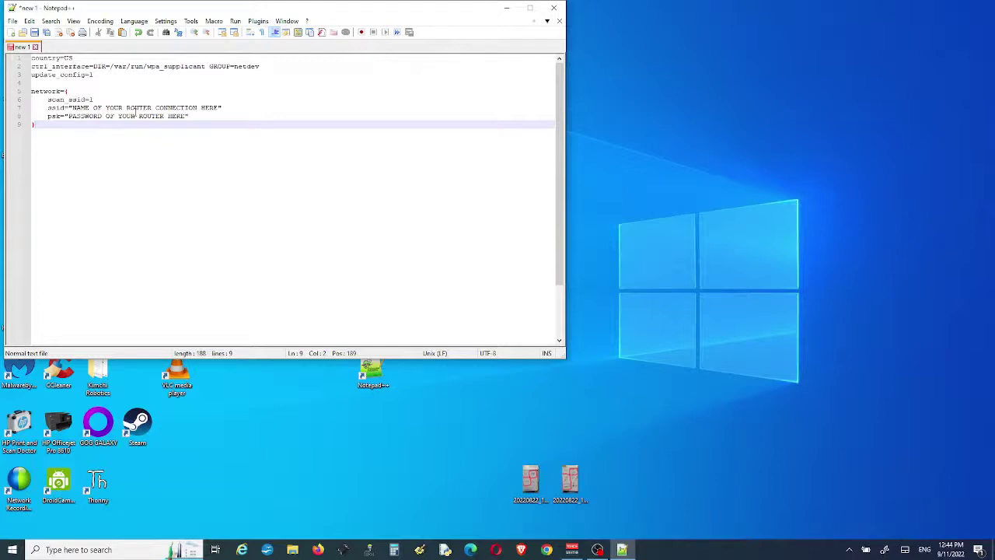
Step: Confirm the EOL setting shows Unix (LF), then switch OBS Studio to the Pw513 scene
click(30, 23)
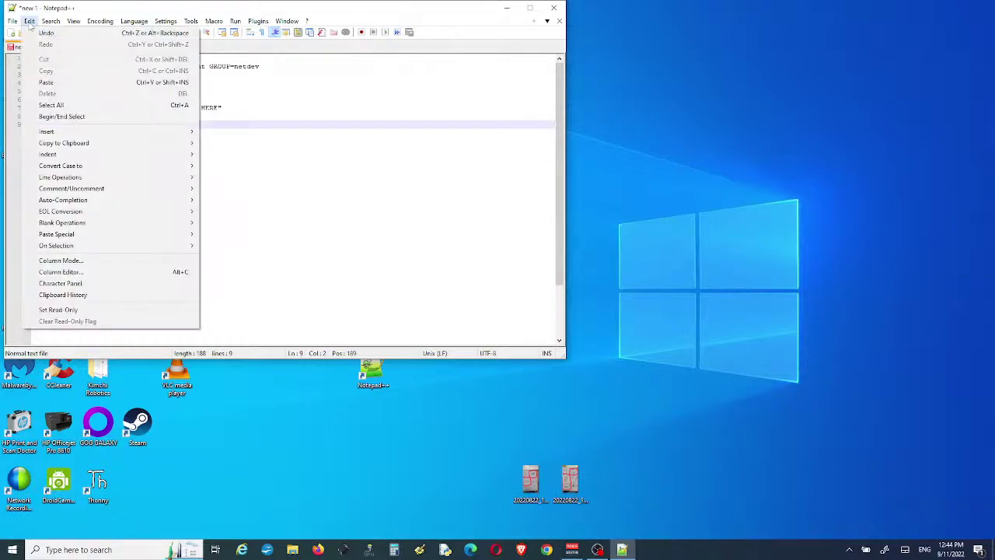
mouse_move(104, 212)
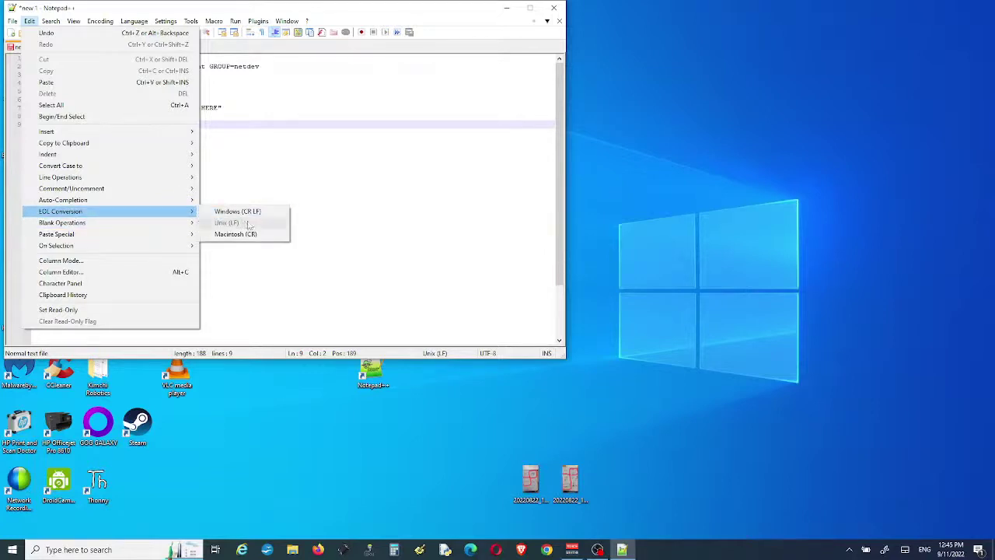
click(338, 211)
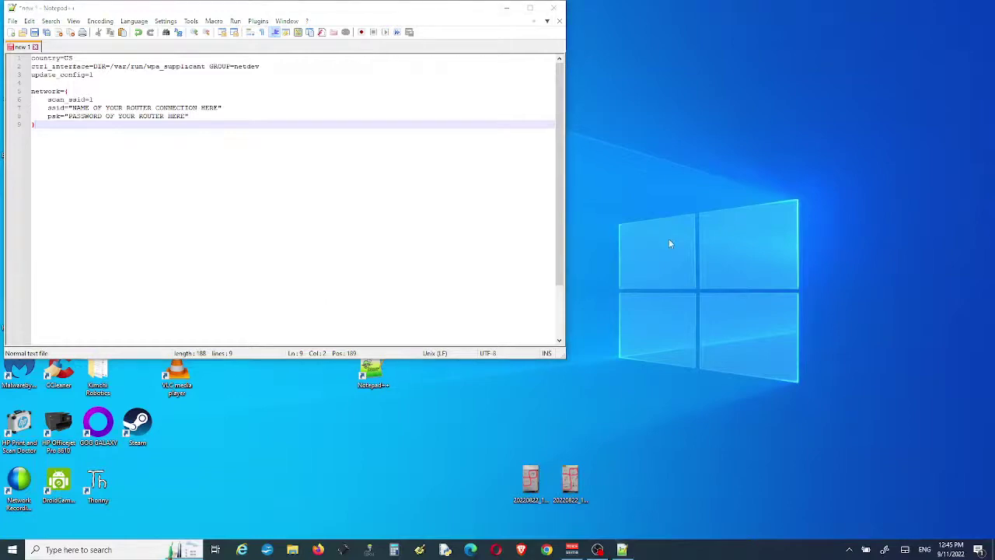
click(597, 550)
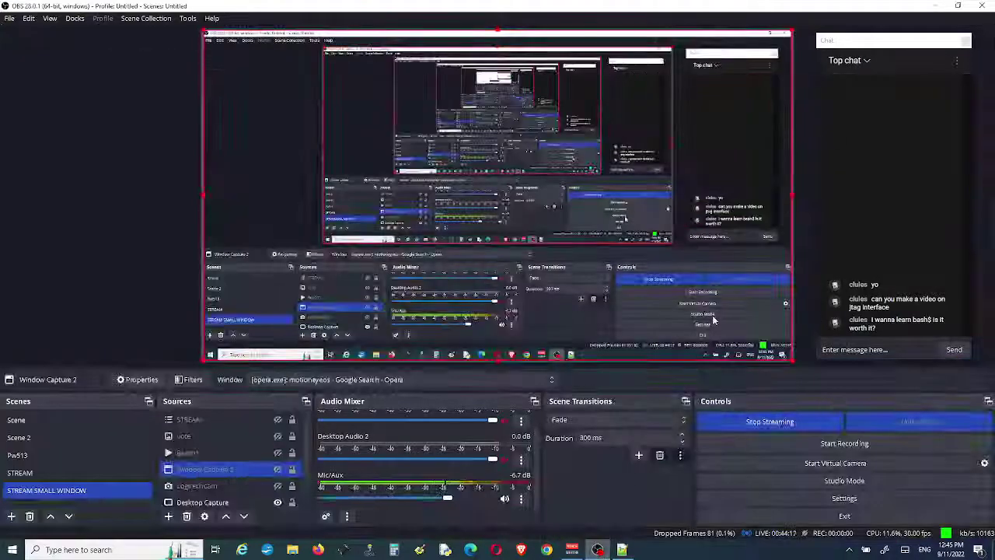
click(43, 457)
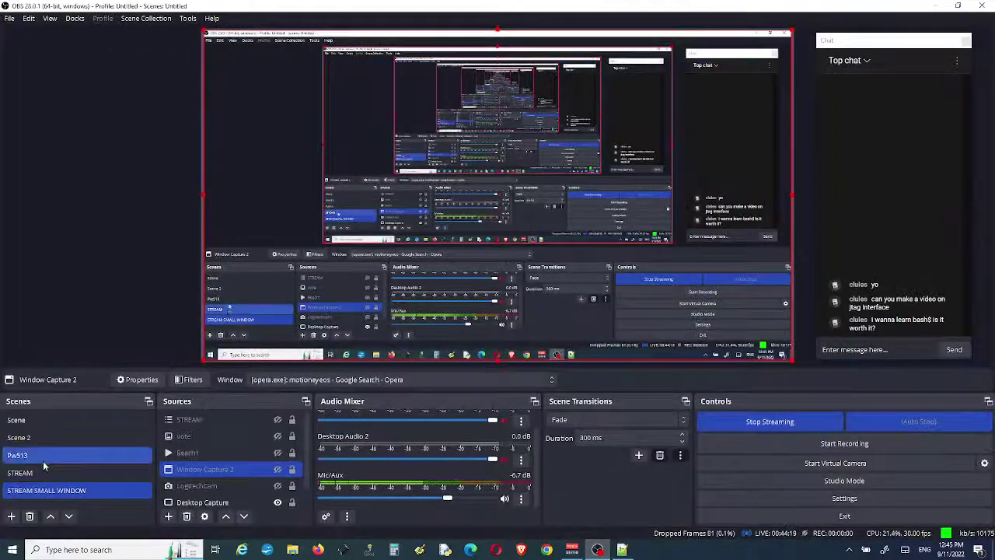
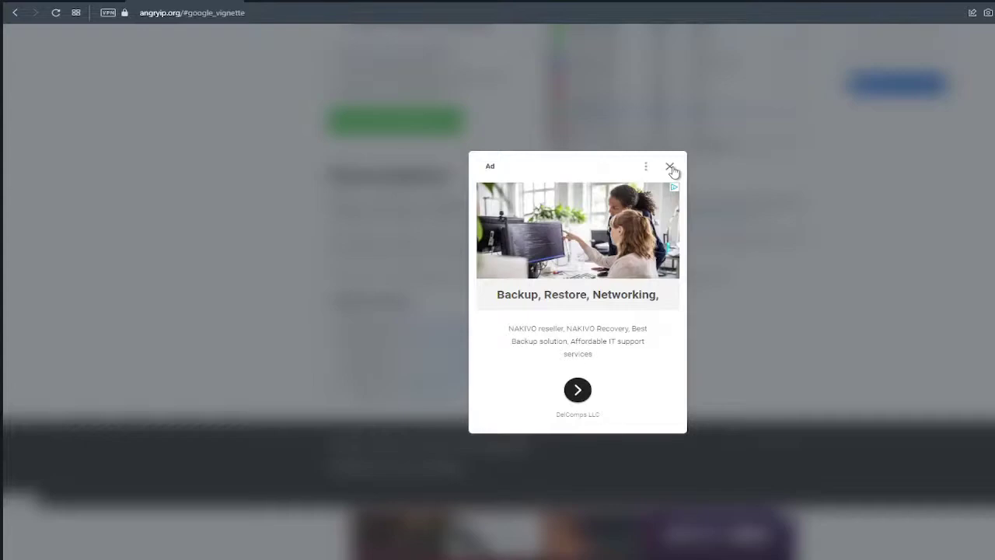
Step: Dismiss the page ads and download the Angry IP Scanner 3.8.2 Windows installer
click(672, 169)
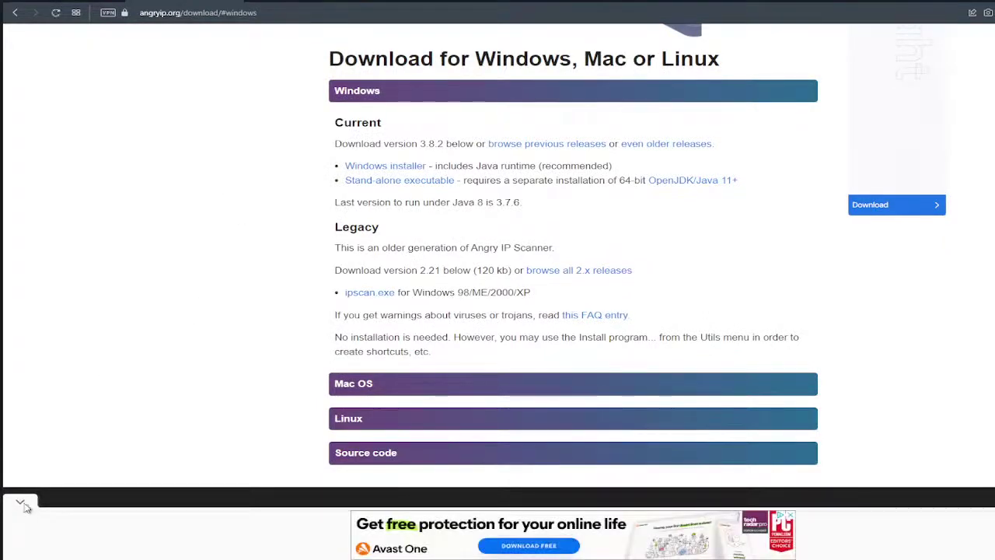
click(22, 503)
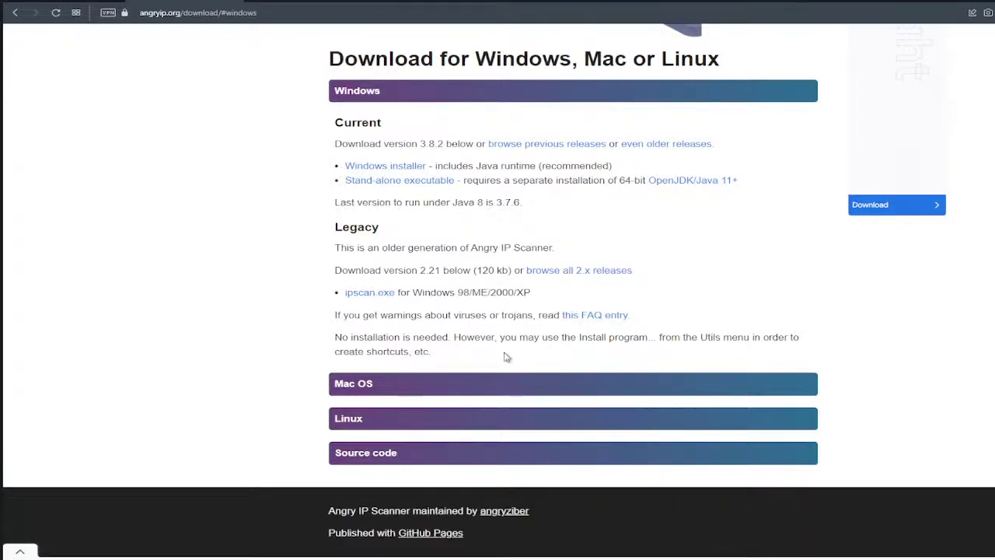
click(386, 173)
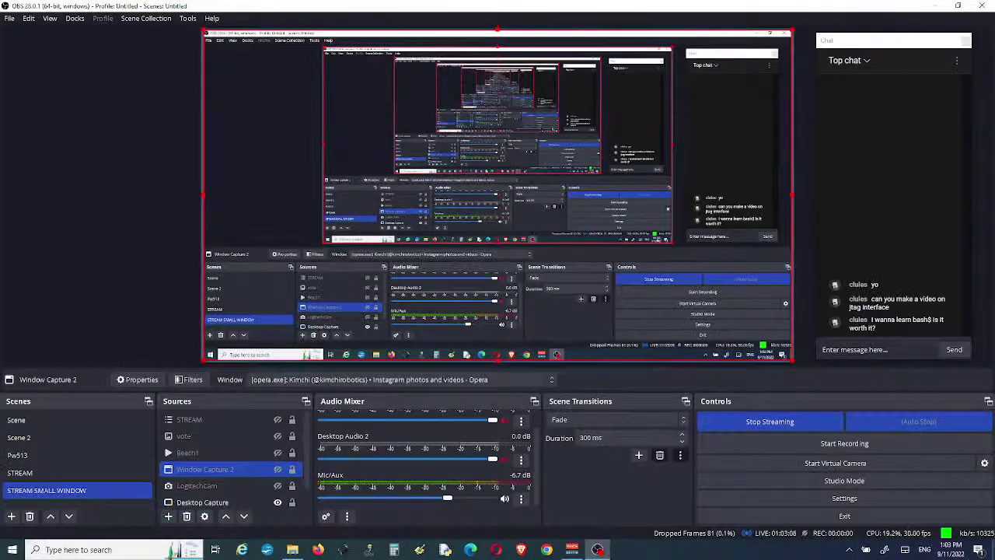
click(993, 549)
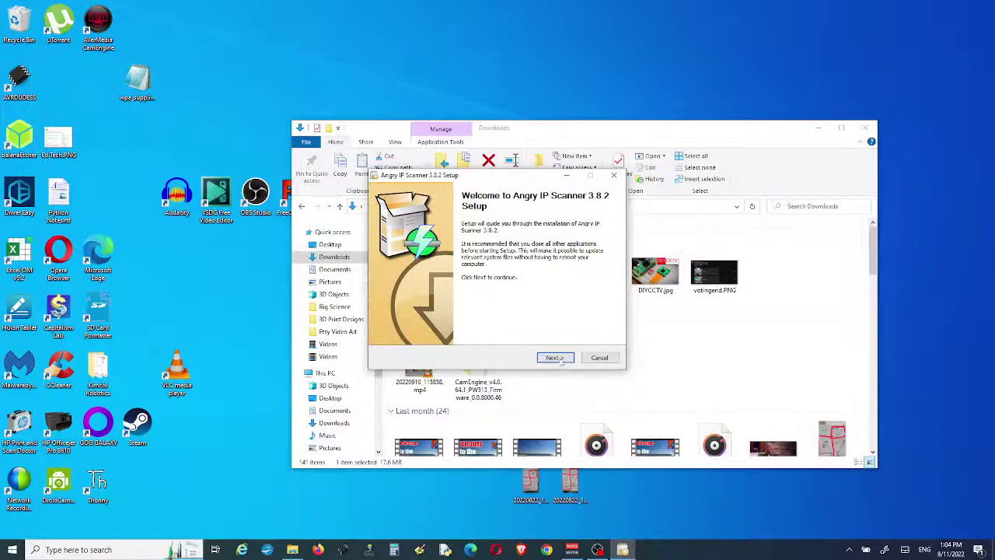
Step: Install Angry IP Scanner 3.8.2 to the default location, choosing to run it when setup finishes
click(557, 359)
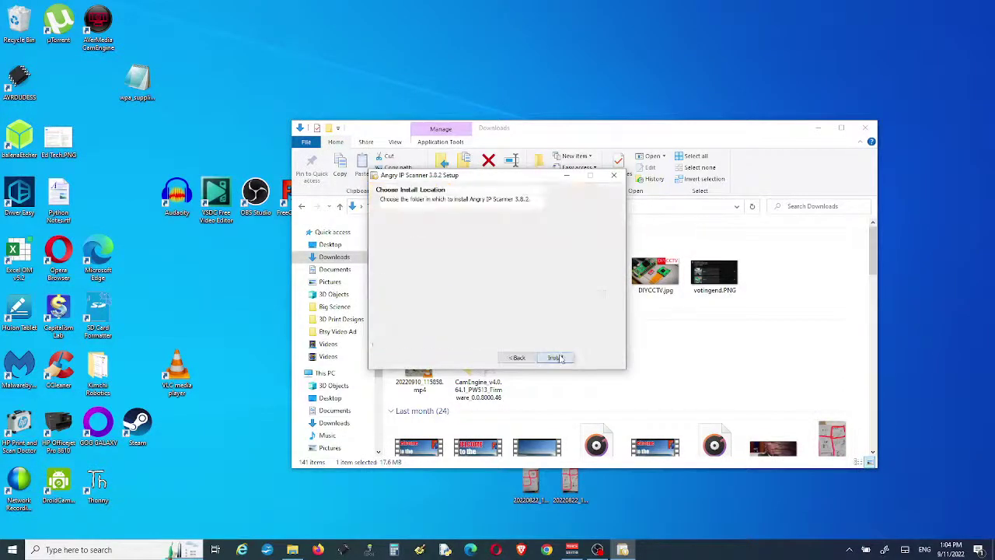
click(557, 357)
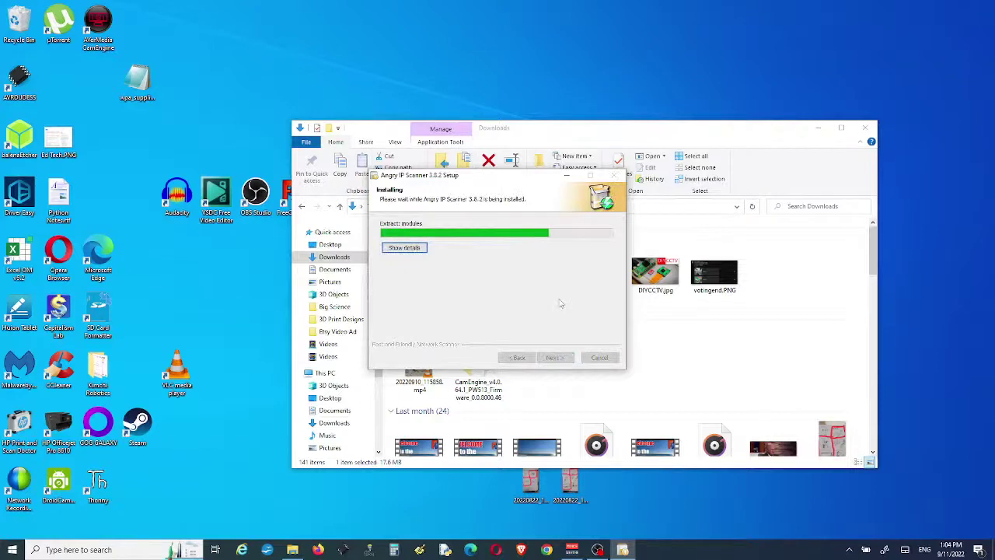
click(595, 550)
click(623, 550)
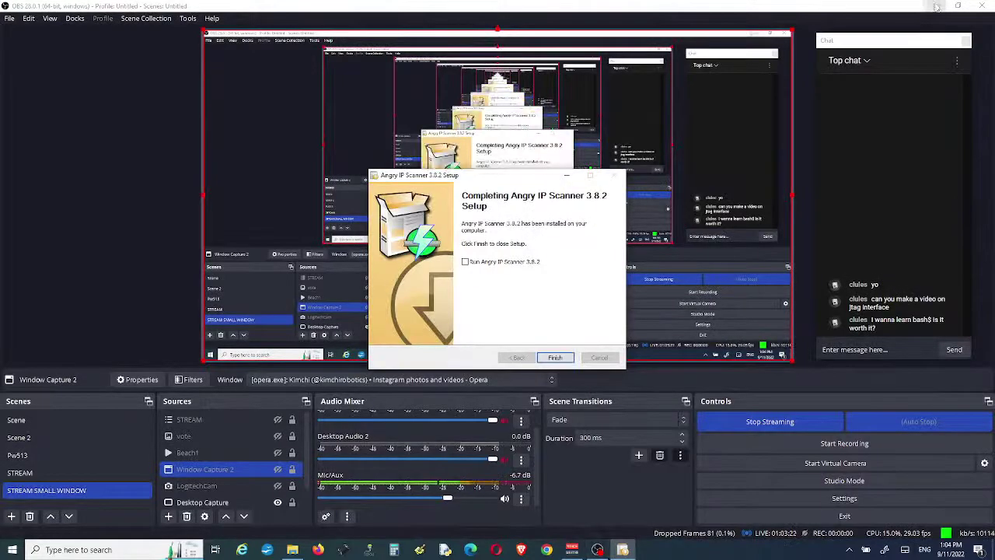
click(934, 5)
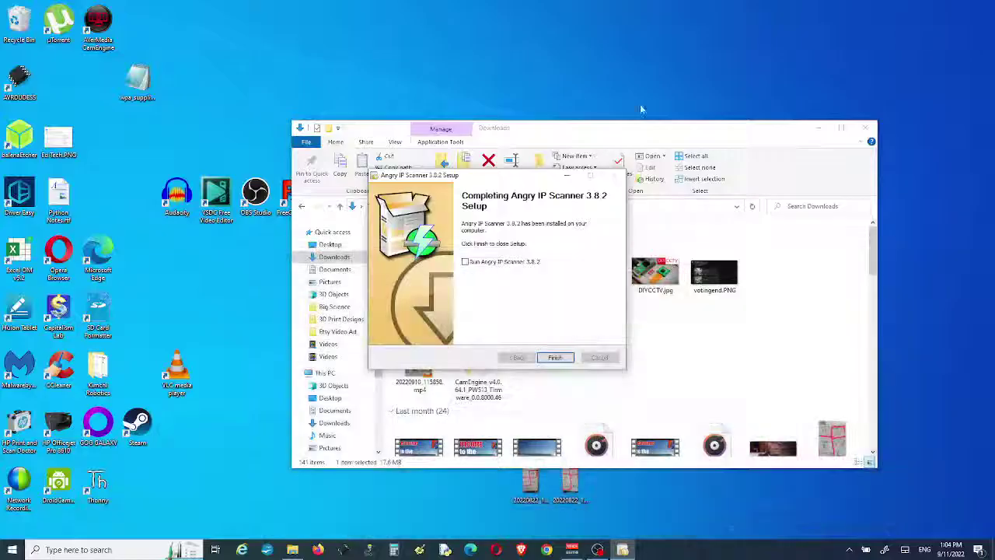
click(504, 263)
click(555, 357)
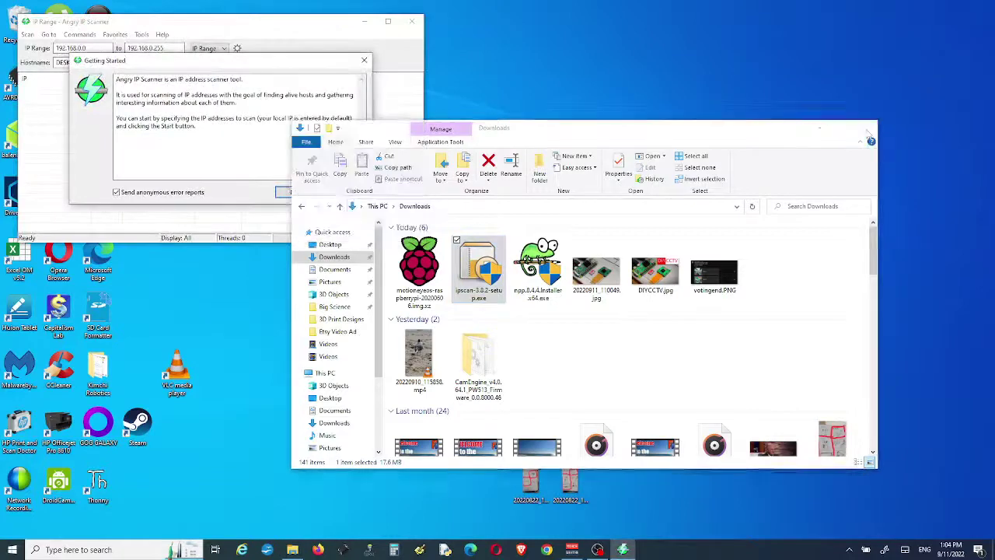
Step: Close the Downloads folder, step through and close the Getting Started tips, then maximize the scanner
click(866, 128)
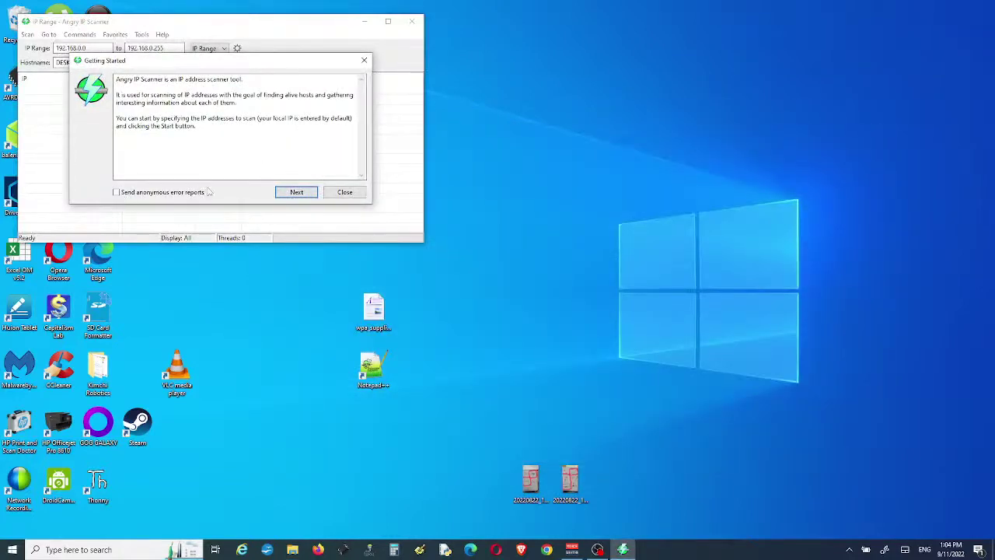
click(280, 197)
click(280, 198)
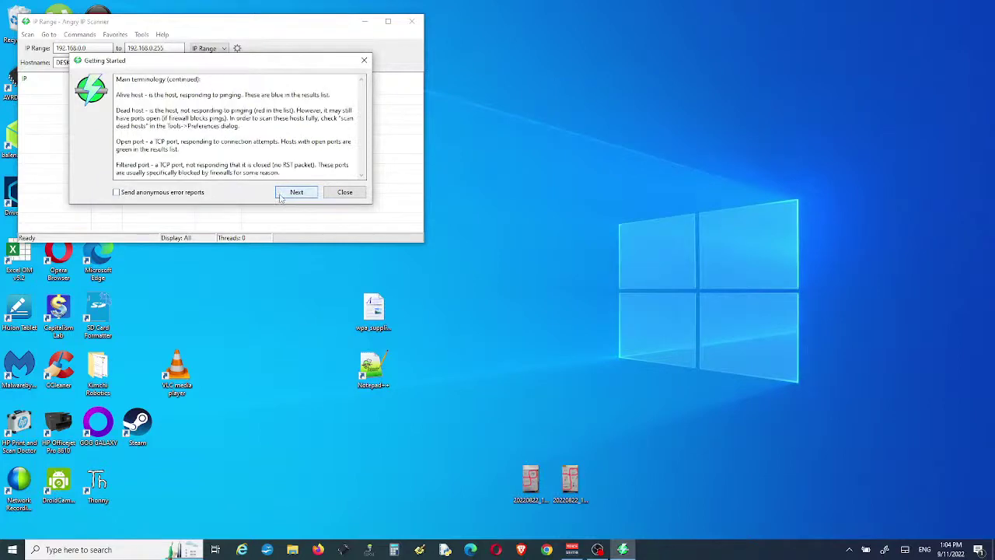
click(282, 198)
click(282, 198)
click(345, 193)
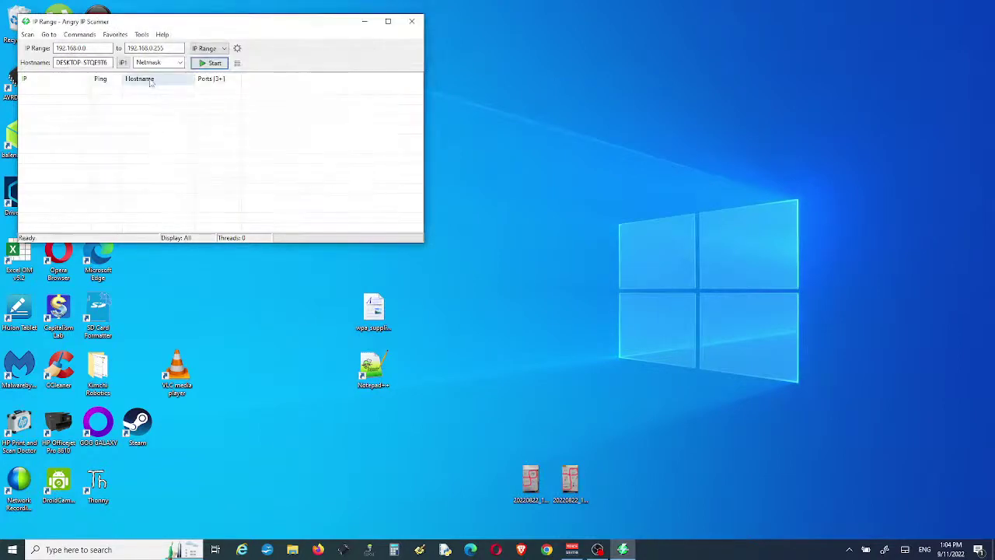
click(387, 21)
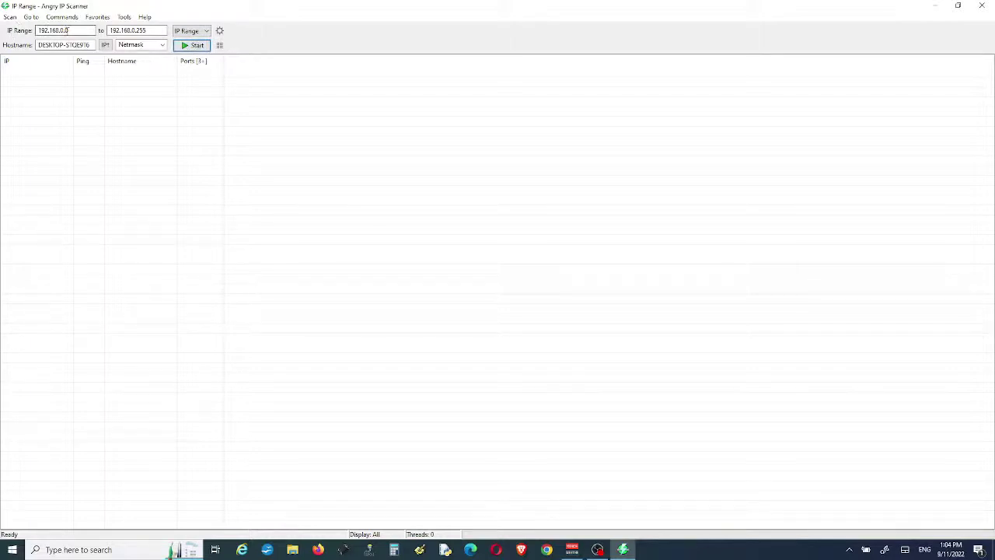
Step: Start scanning 192.168.0.0–192.168.0.255 and allow the scanner through the firewall on private networks
click(146, 31)
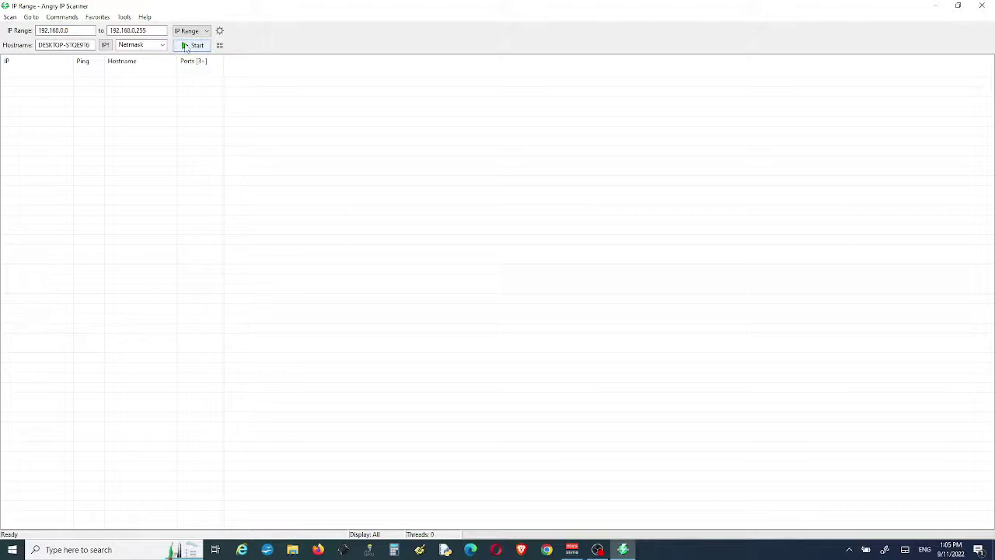
click(187, 46)
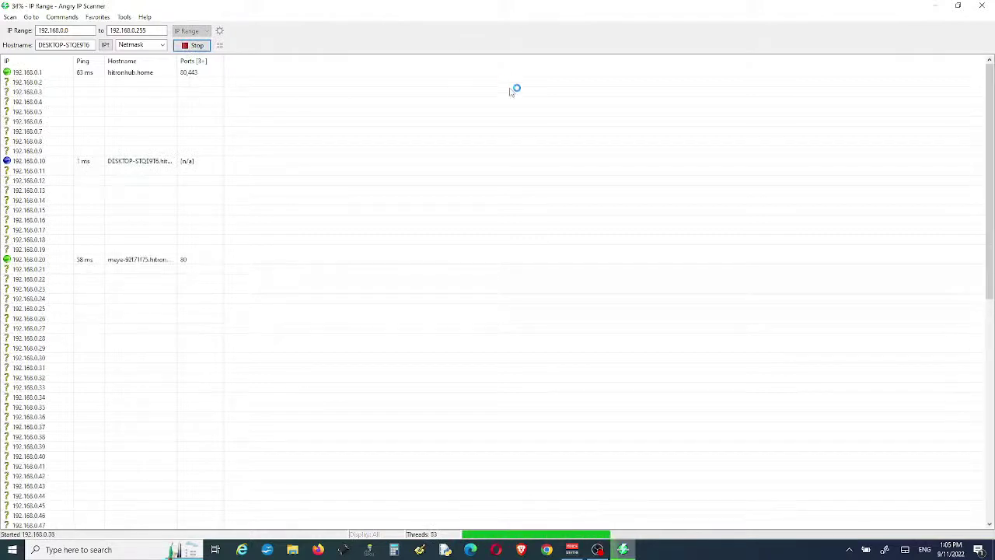
scroll(513, 94, down, 3)
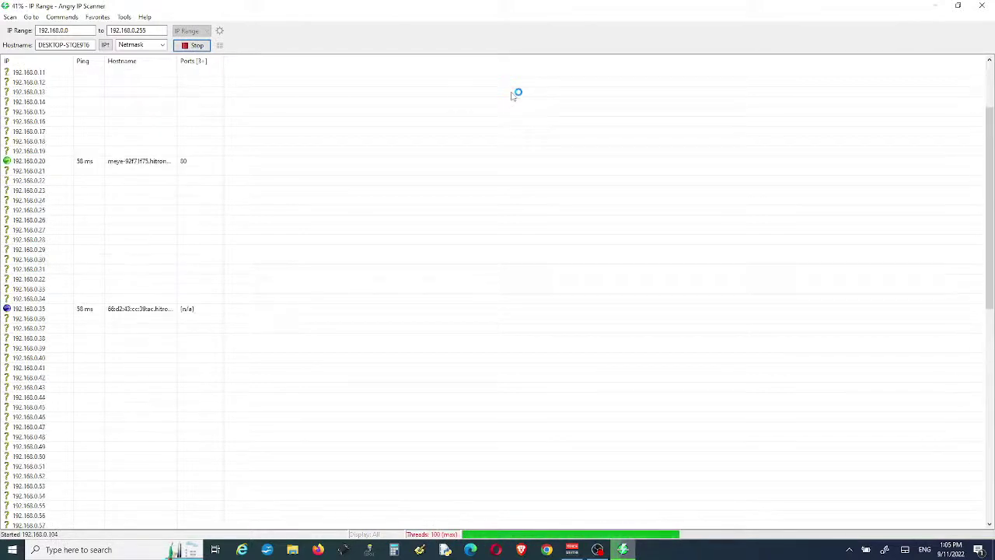
scroll(513, 95, down, 3)
scroll(514, 95, down, 6)
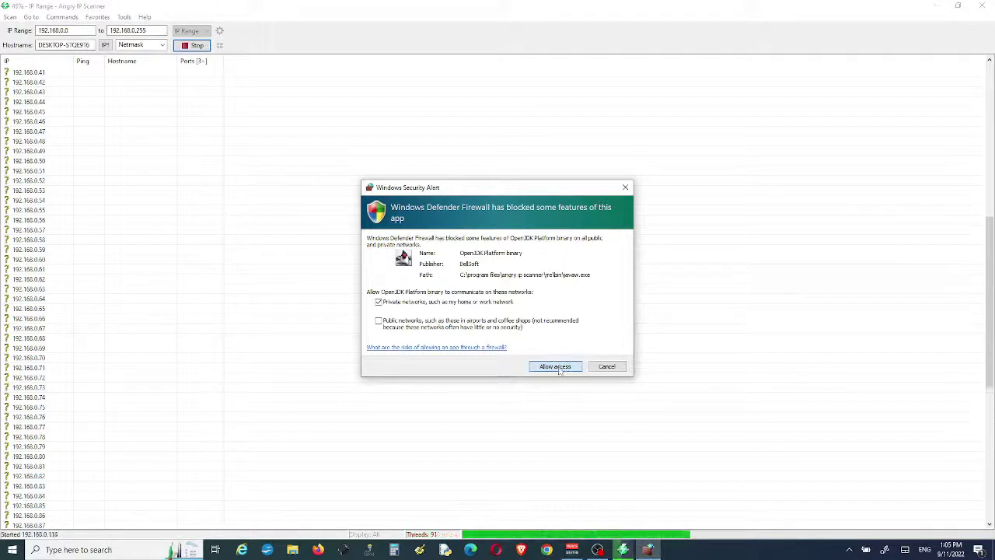
click(556, 367)
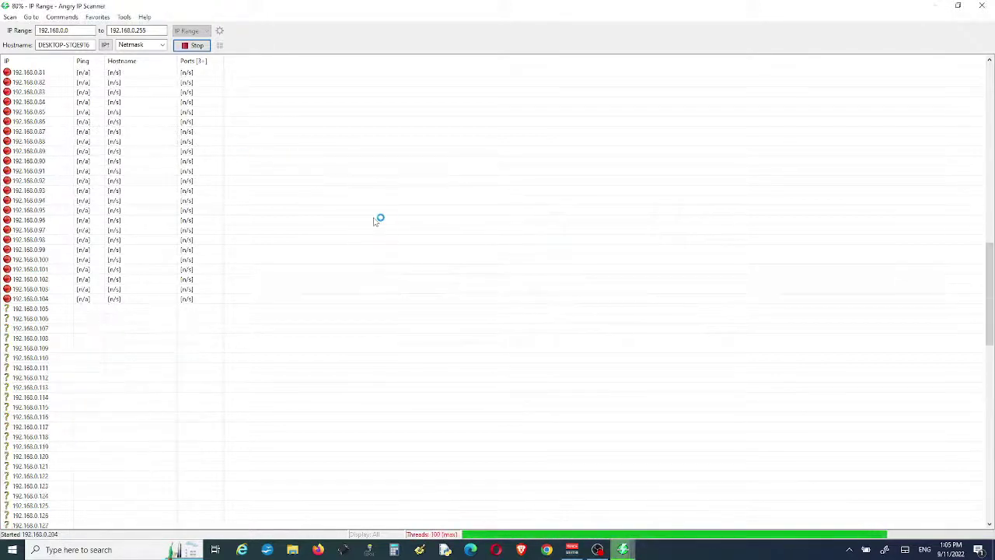
Step: Select host 192.168.0.20 and review the results until the scan completes with 6 hosts alive
scroll(344, 270, down, 5)
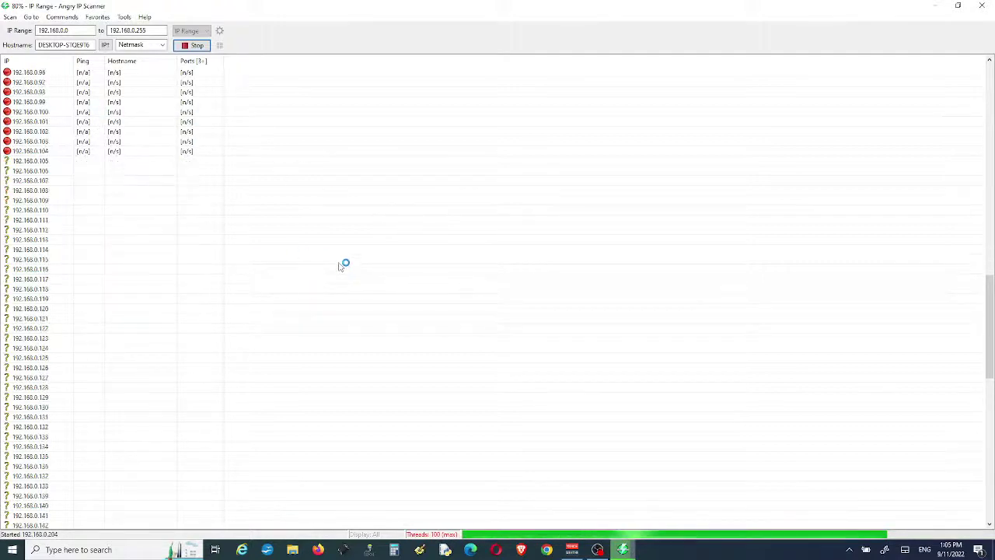
scroll(342, 266, up, 15)
scroll(342, 266, up, 15)
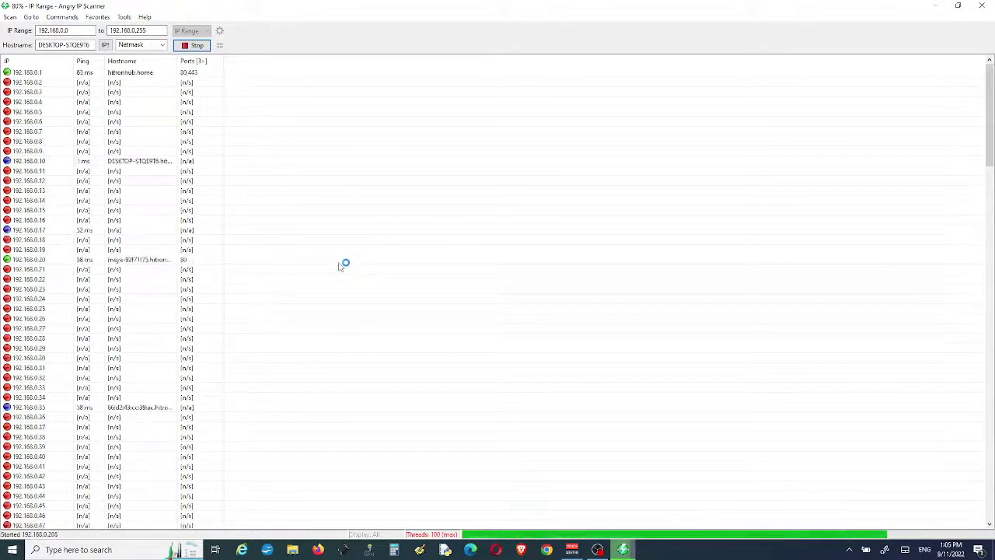
click(153, 261)
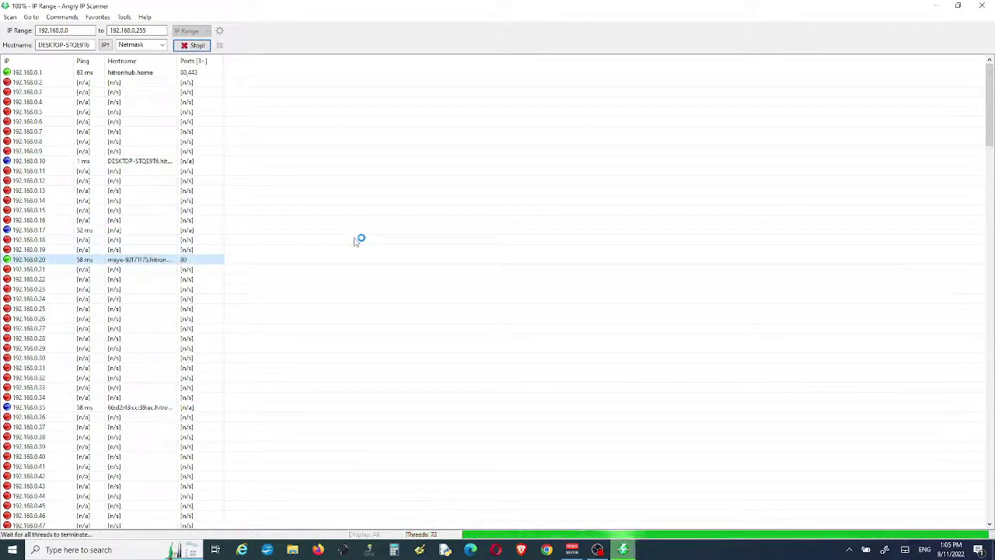
scroll(356, 236, down, 3)
scroll(357, 229, down, 20)
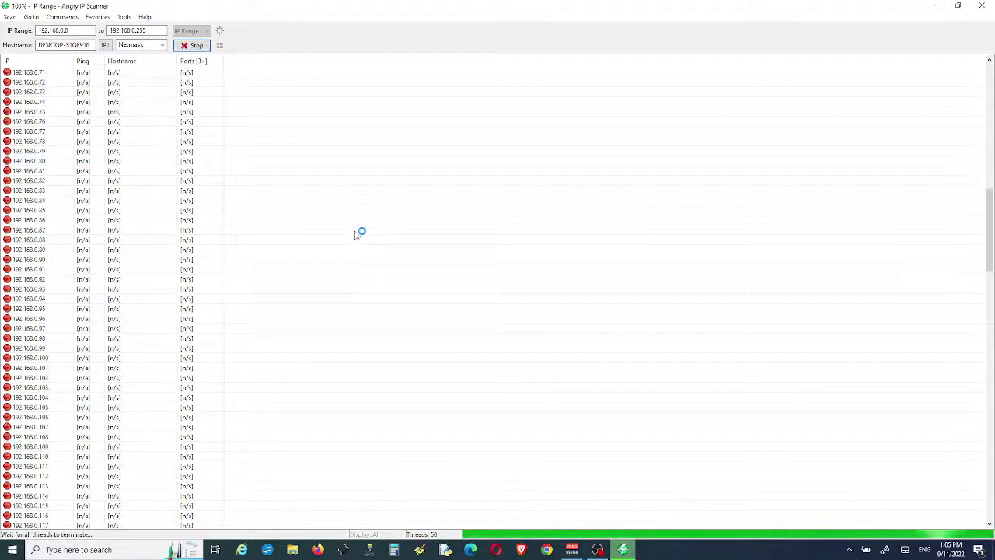
scroll(360, 223, down, 10)
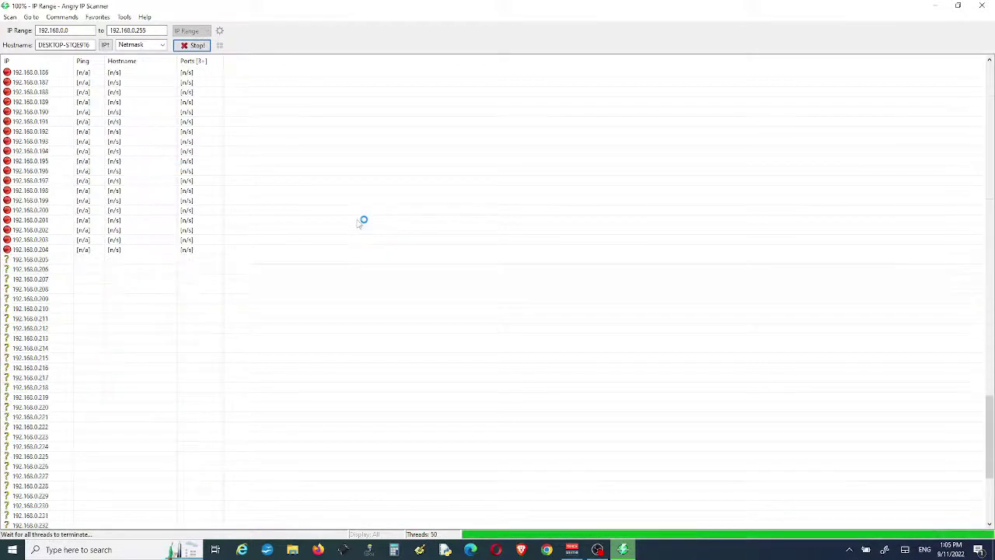
scroll(360, 222, up, 18)
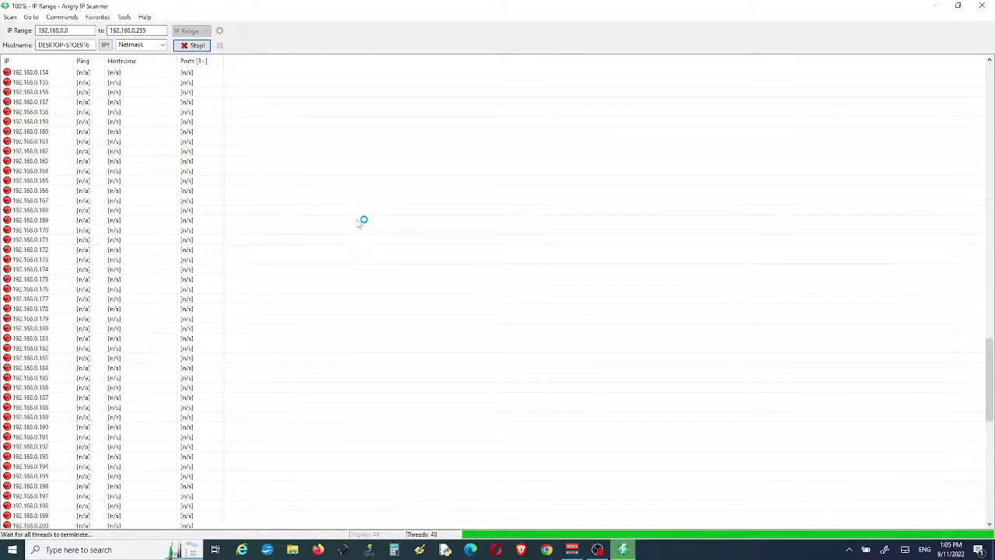
scroll(360, 221, up, 12)
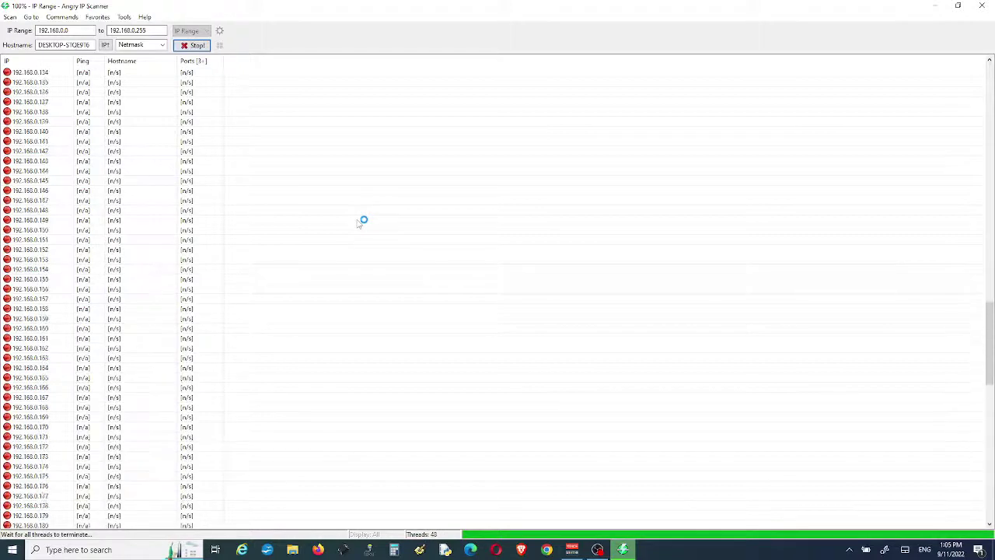
scroll(360, 223, up, 20)
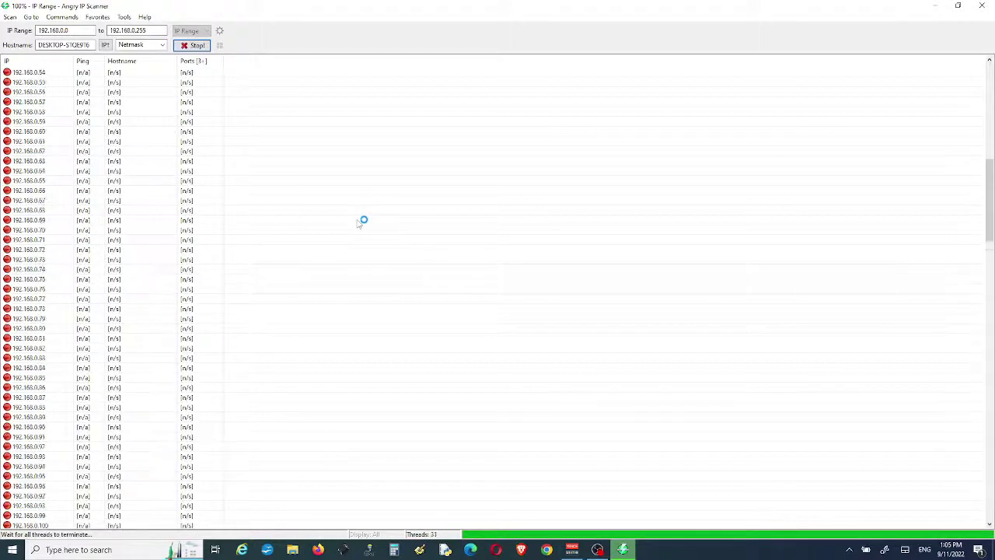
scroll(360, 222, up, 3)
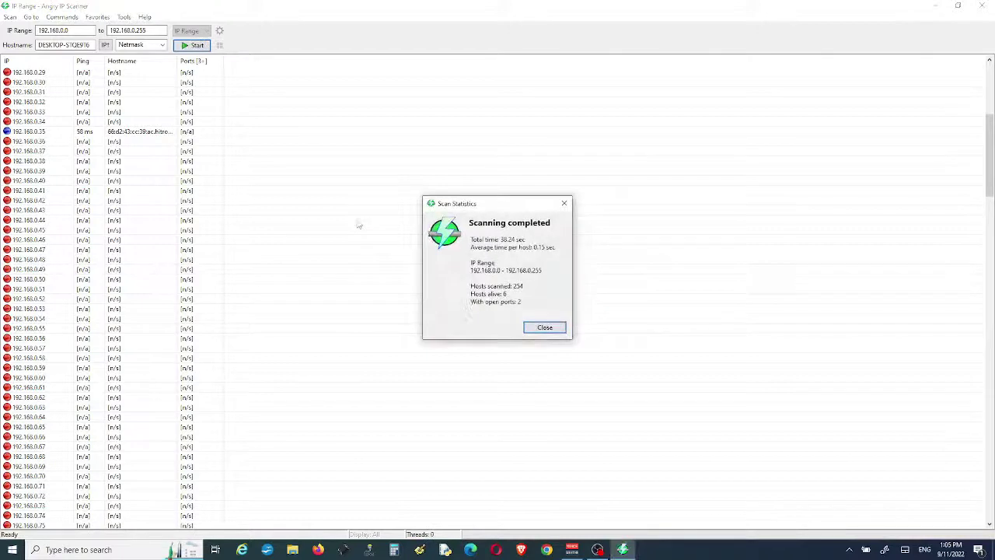
Step: Dismiss the scan statistics and scroll the results back up to 192.168.0.20
click(547, 326)
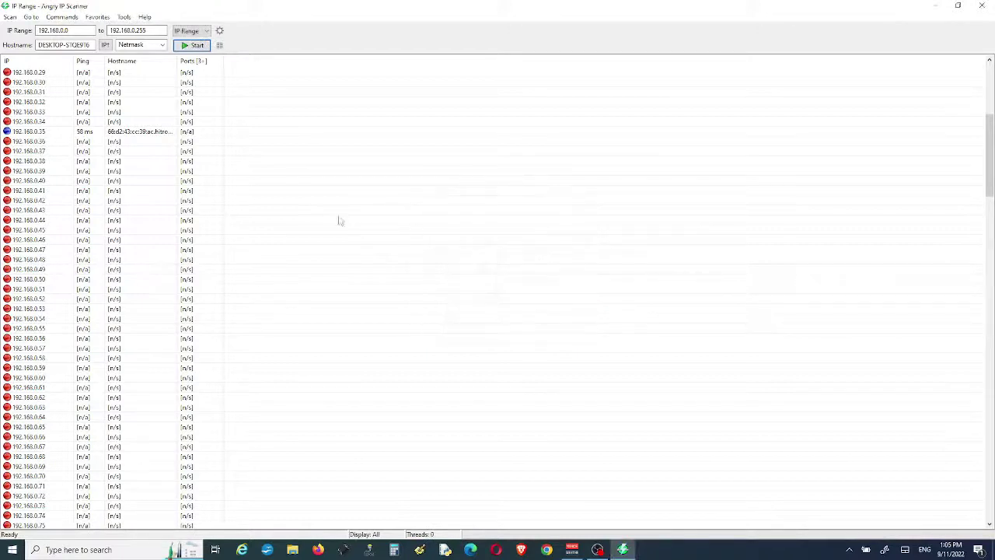
scroll(295, 222, up, 3)
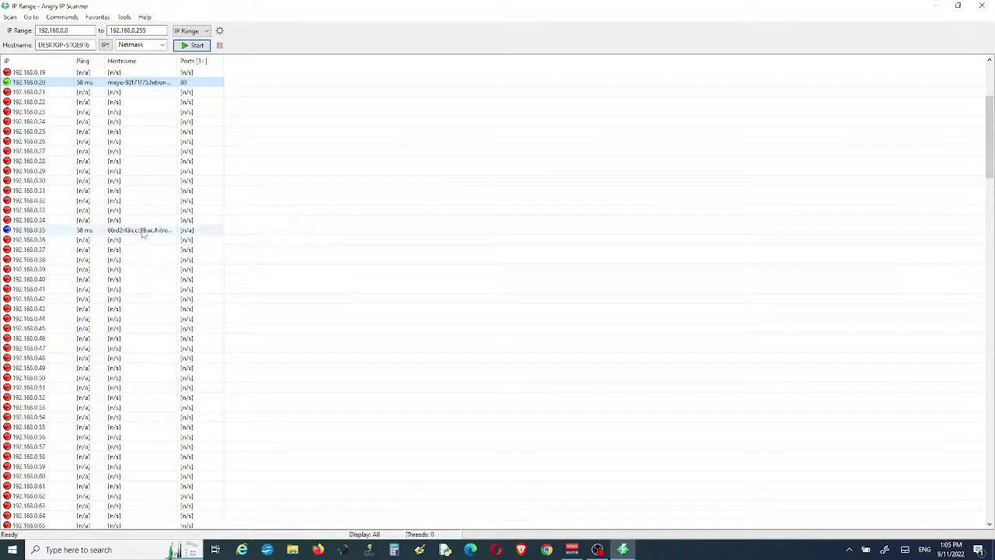
scroll(292, 224, up, 2)
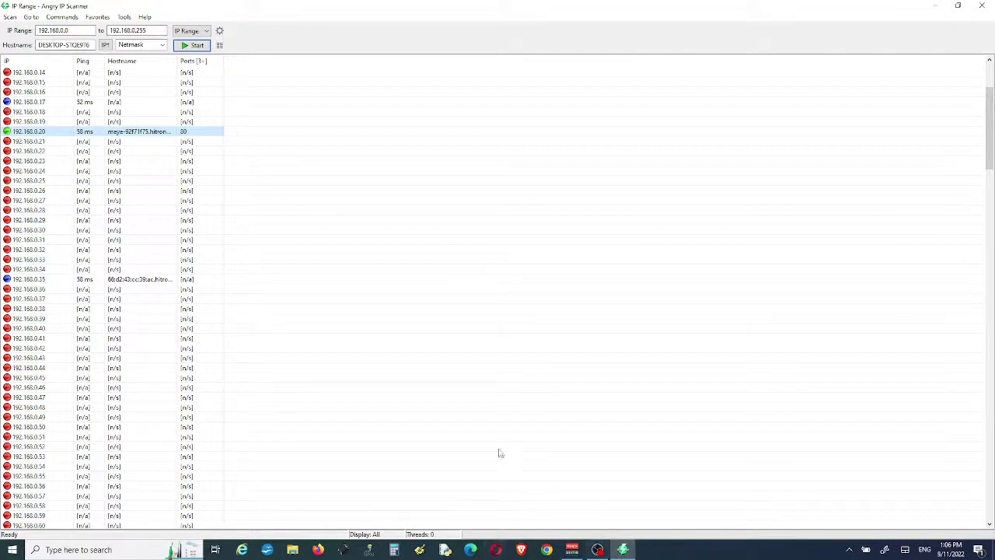
click(597, 550)
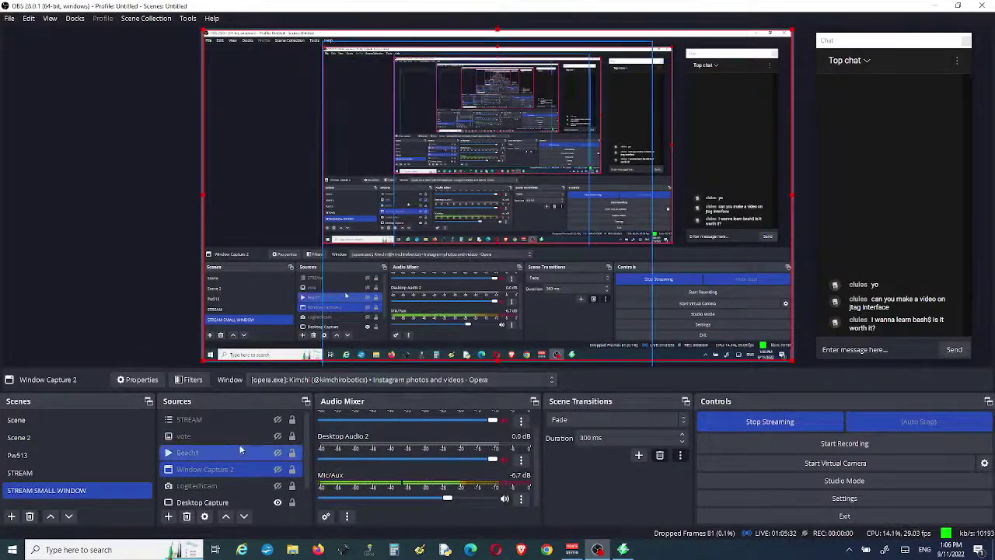
Step: Unhide Window Capture 2 in OBS and set it to capture the Angry IP Scanner Opera window
click(278, 469)
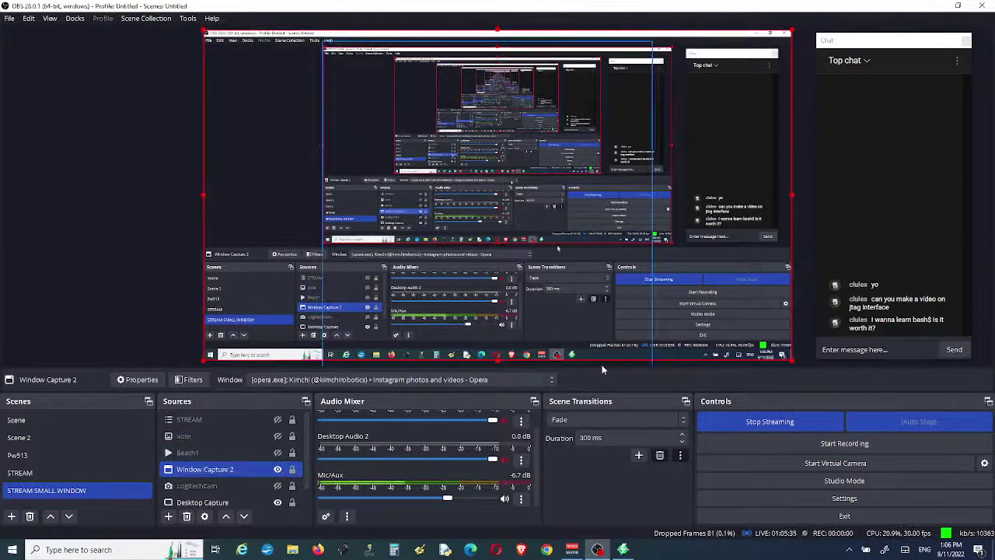
click(551, 379)
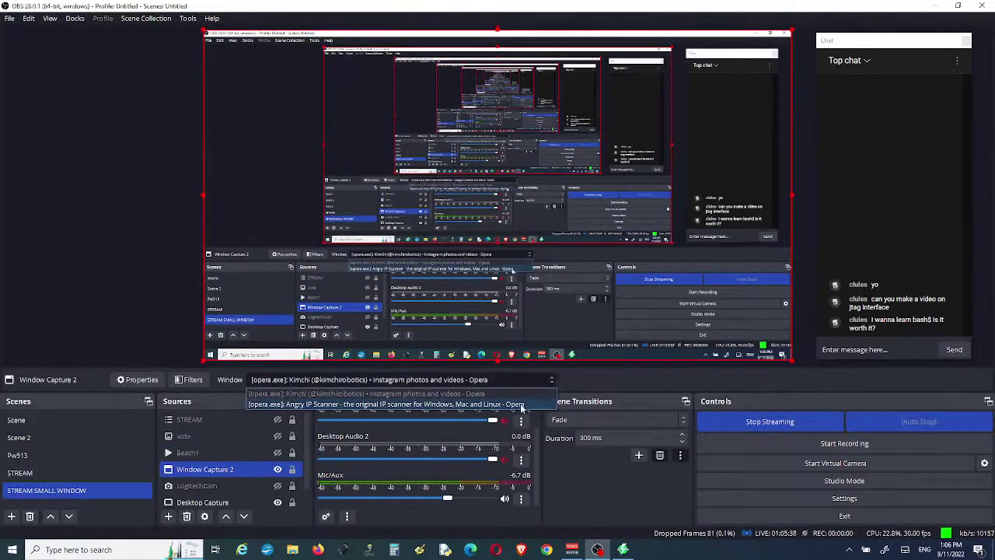
key(Escape)
click(519, 406)
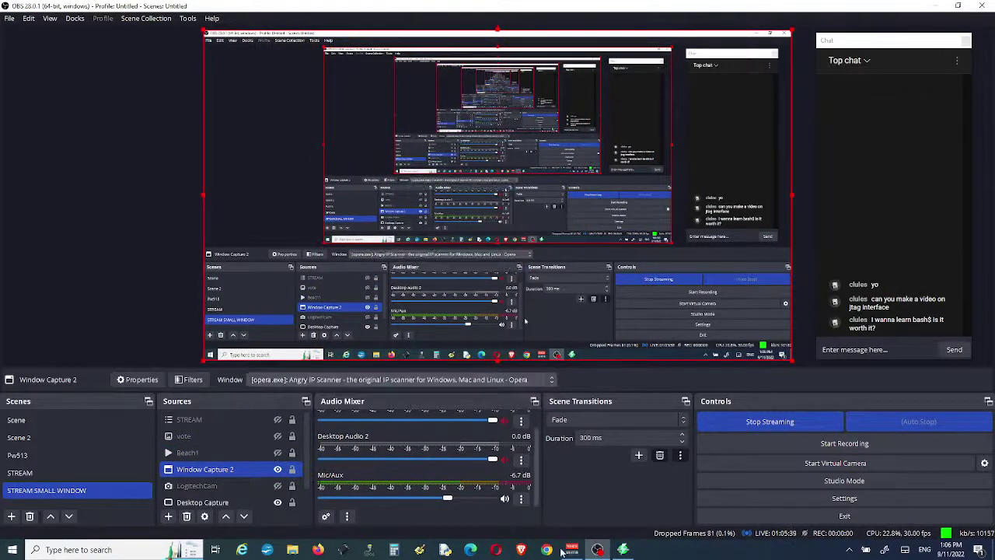
click(498, 549)
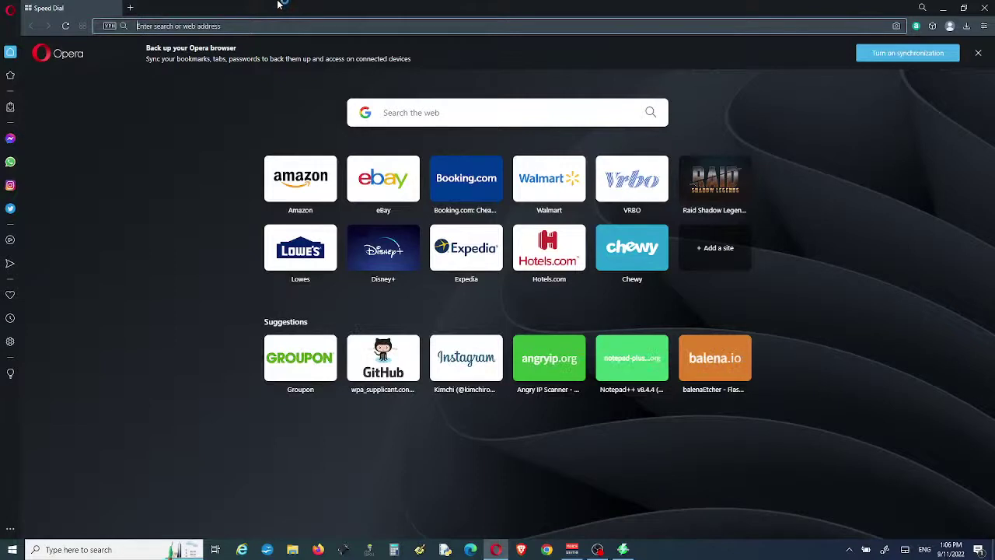
Step: Enter 192.168.0.20 in Opera's address bar, fixing the typo, and load it
click(164, 150)
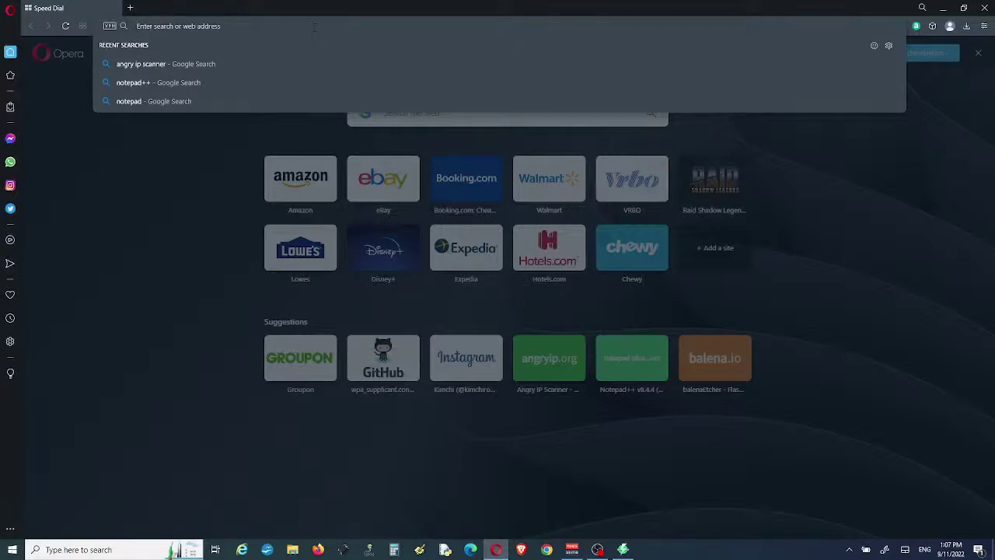
text(192.168.20)
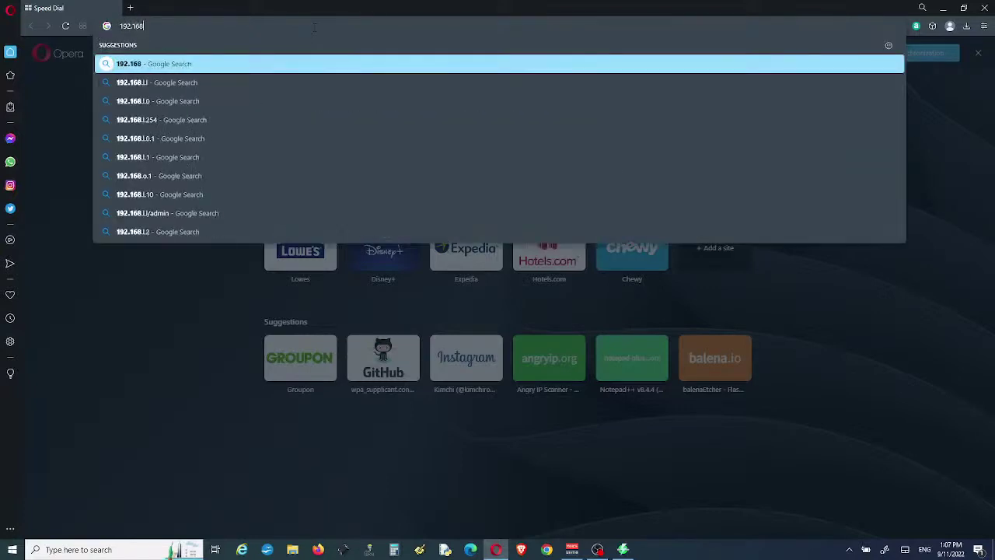
key(BackSpace)
key(BackSpace)
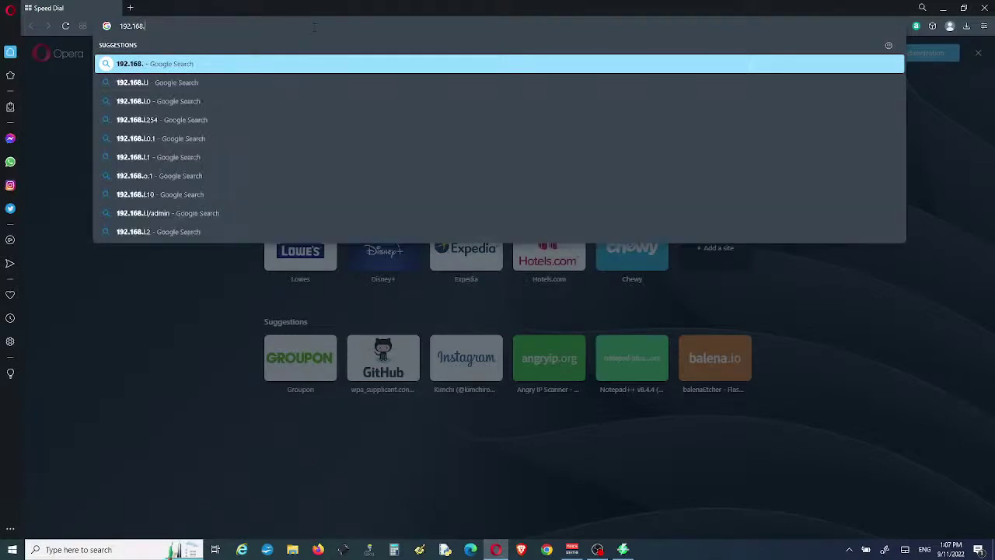
text(0.20)
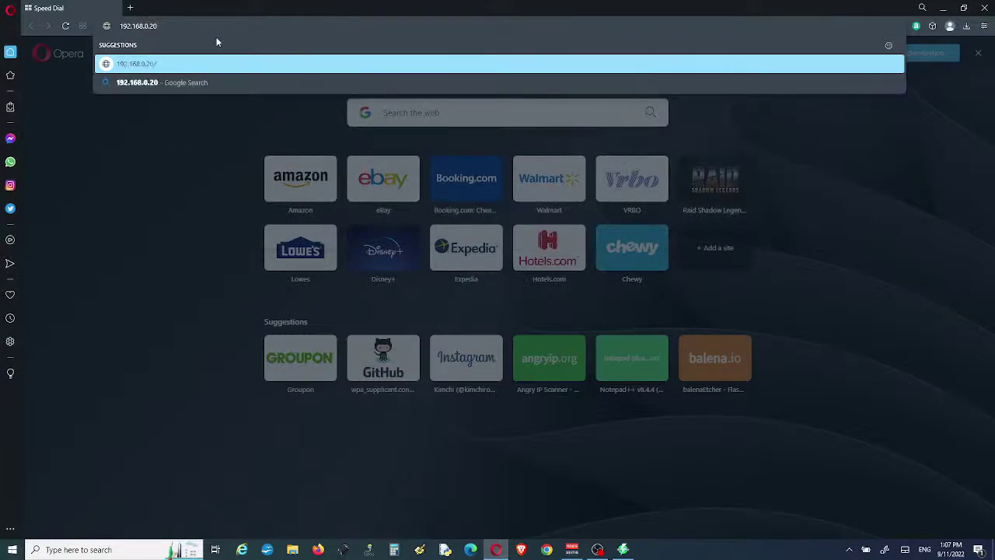
key(Return)
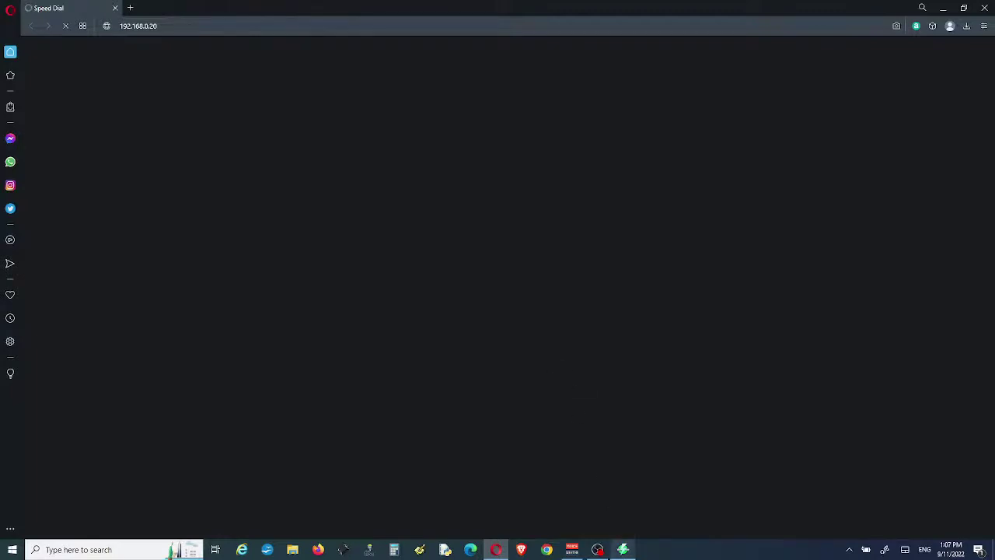
click(623, 550)
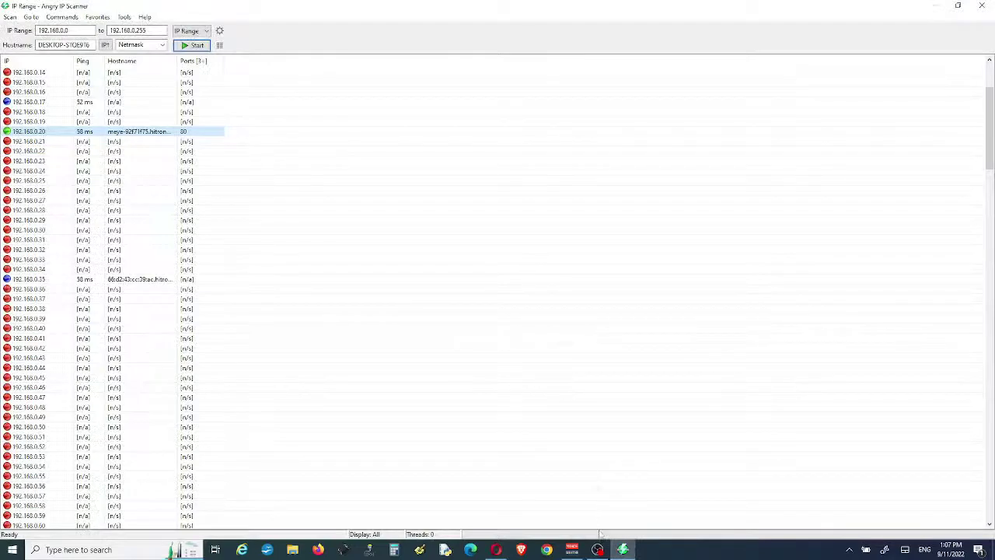
Step: Type the hostname meye-92f71f75 into the motionEye Username field, dismissing the autofill suggestions
click(498, 549)
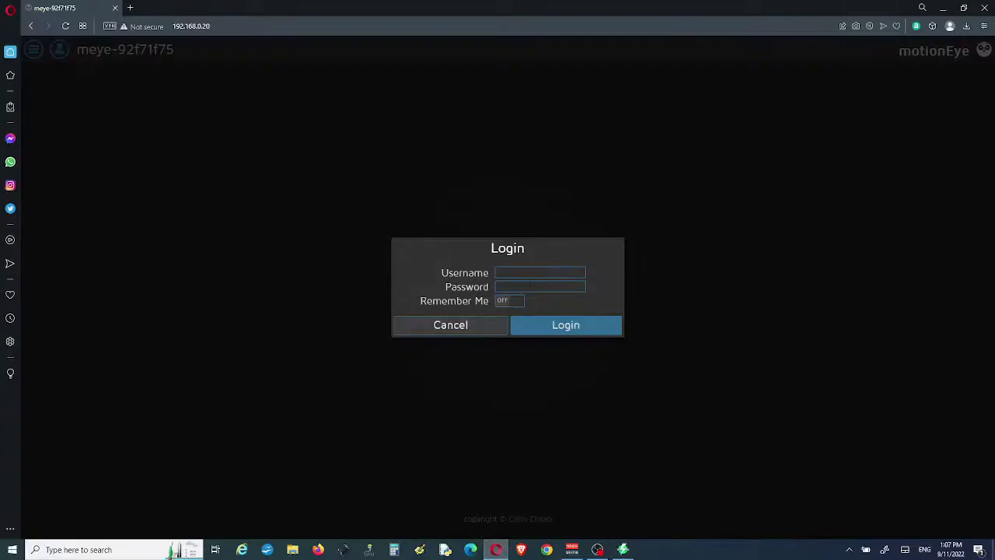
click(535, 273)
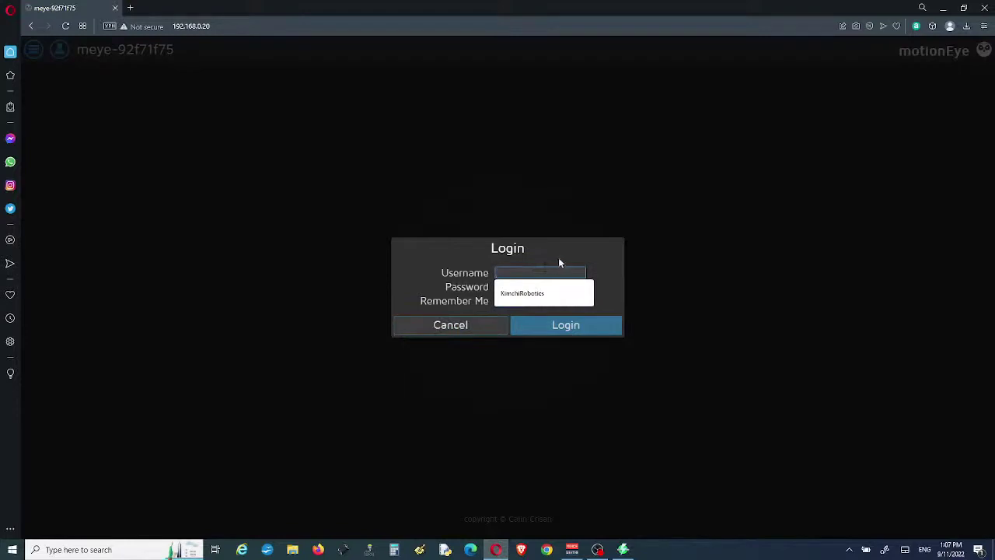
click(564, 257)
click(565, 270)
text(me)
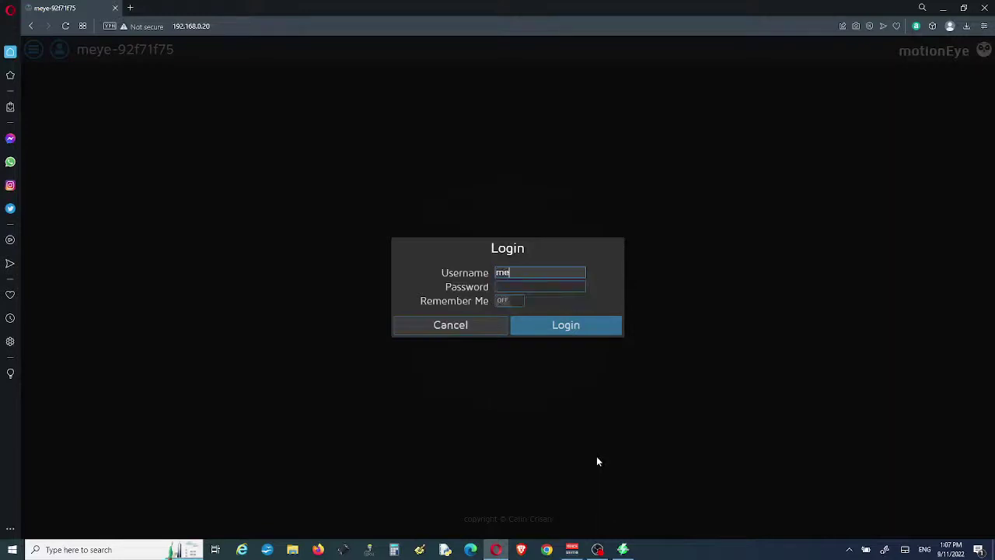
text(ye-92f71f75)
Step: Bring the motionEye login page back in Opera, restoring and then re-maximizing the window
click(608, 549)
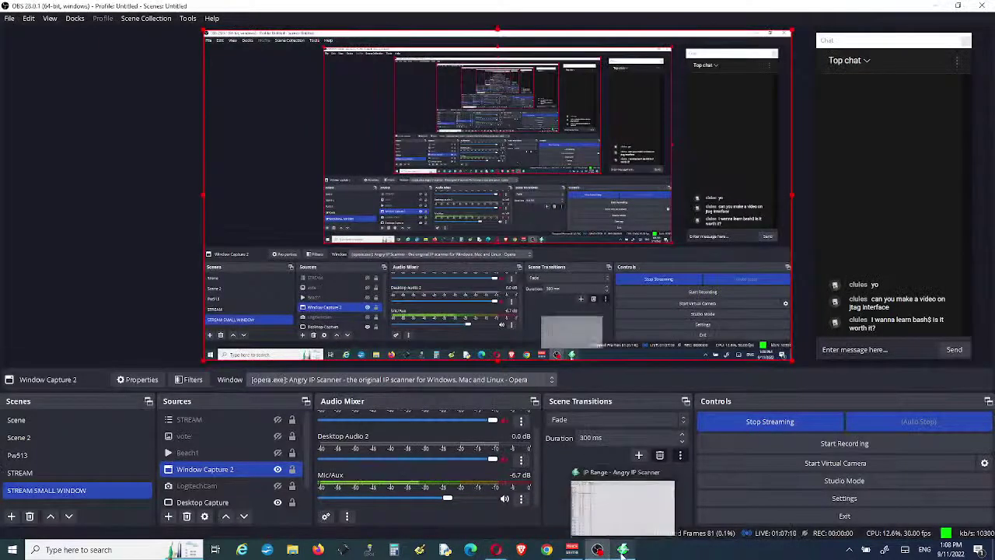
click(495, 550)
drag(647, 5, 563, 193)
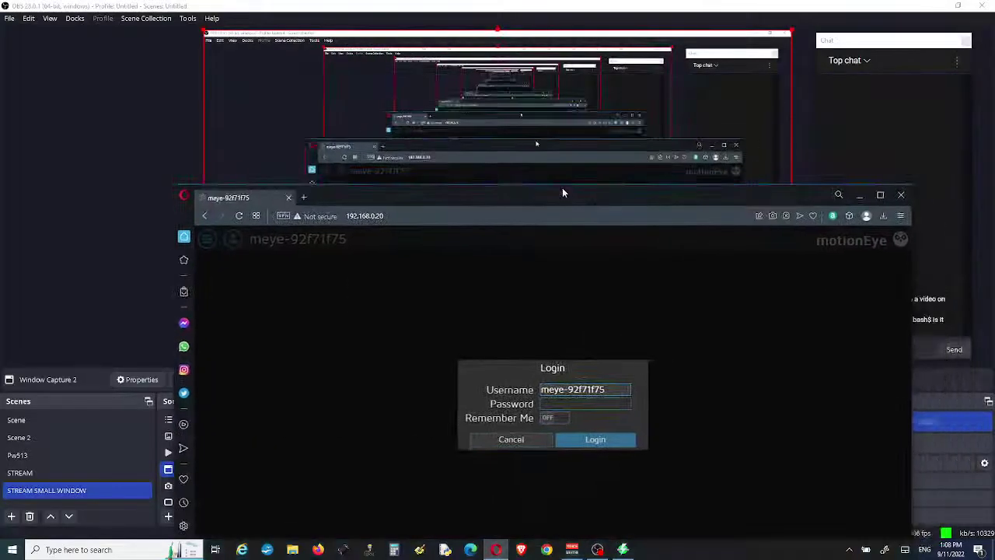
click(880, 194)
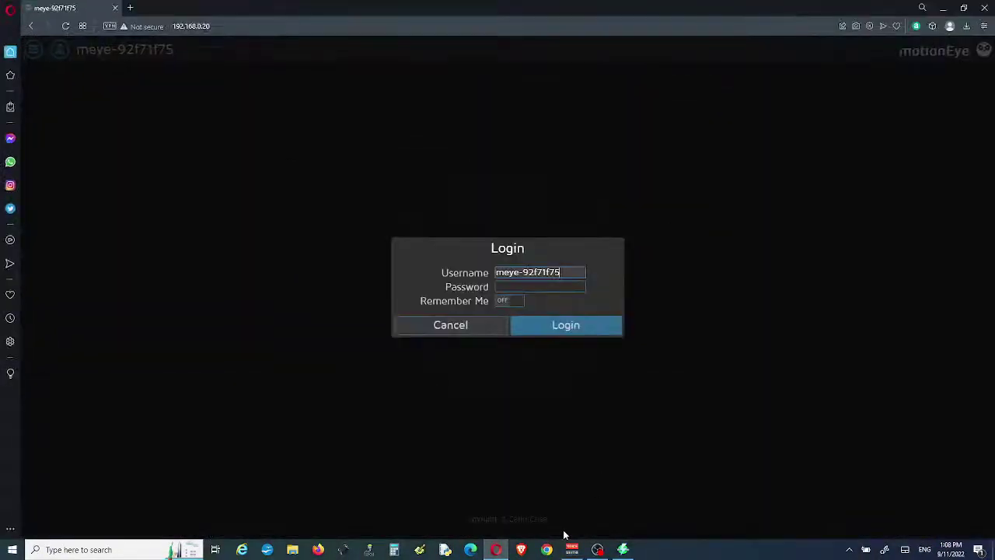
Step: Close Angry IP Scanner from the taskbar and place the cursor in the motionEye Password field
click(597, 549)
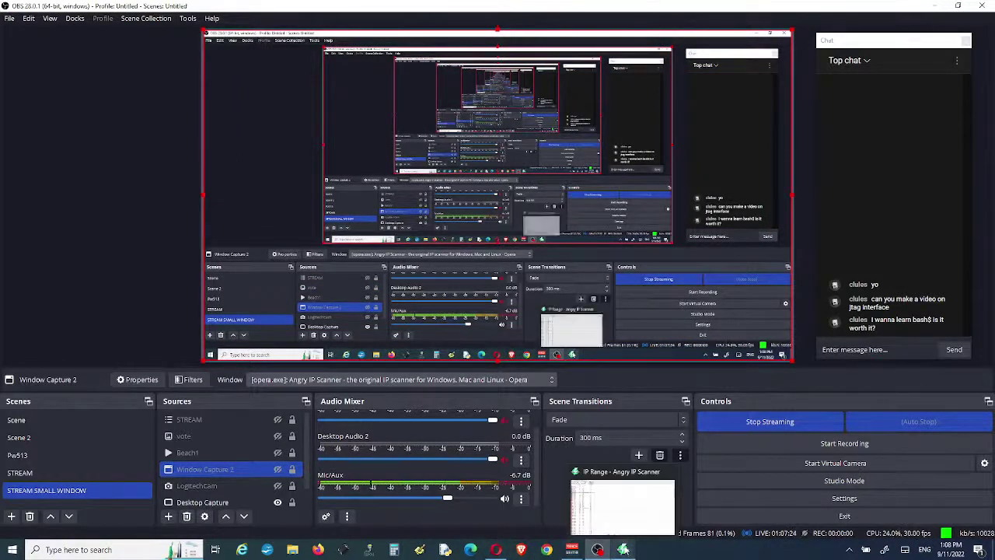
mouse_move(623, 549)
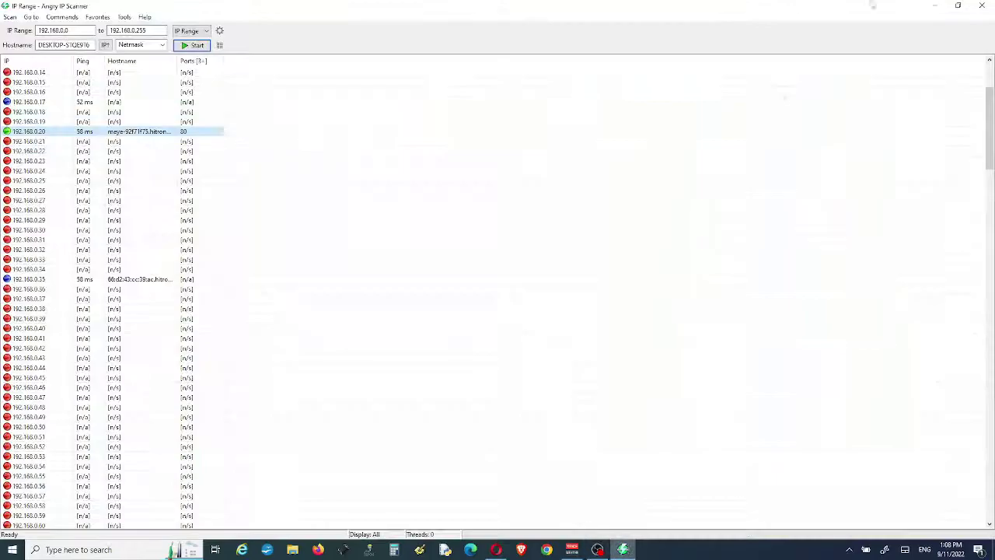
click(617, 471)
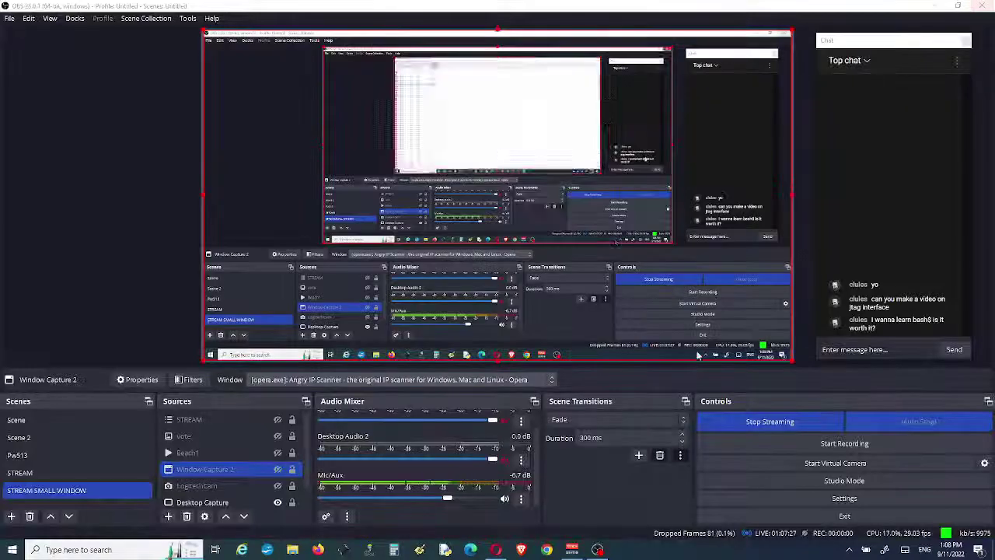
click(495, 550)
click(558, 287)
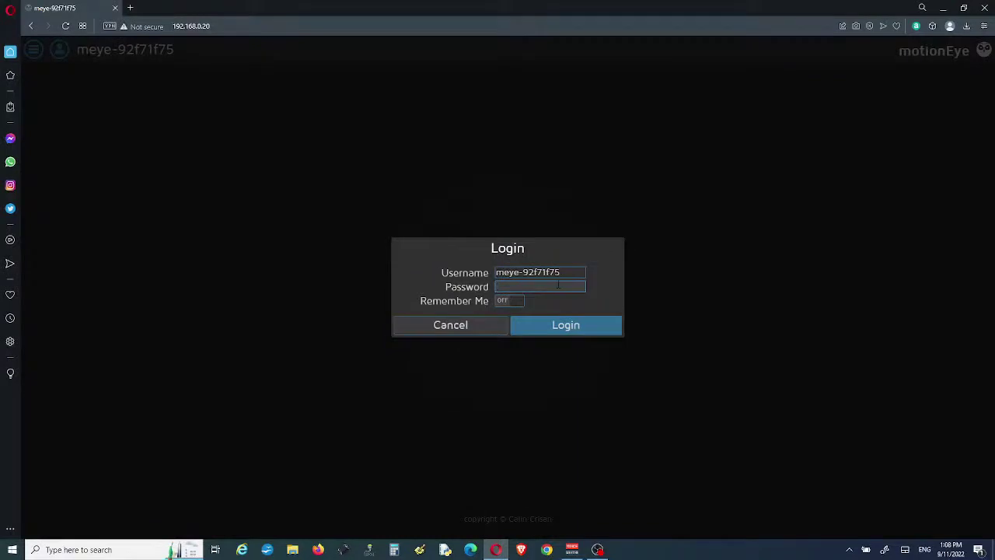
Step: Submit the hostname login with a password, then retry with username admin and no password
text(*****)
key(Return)
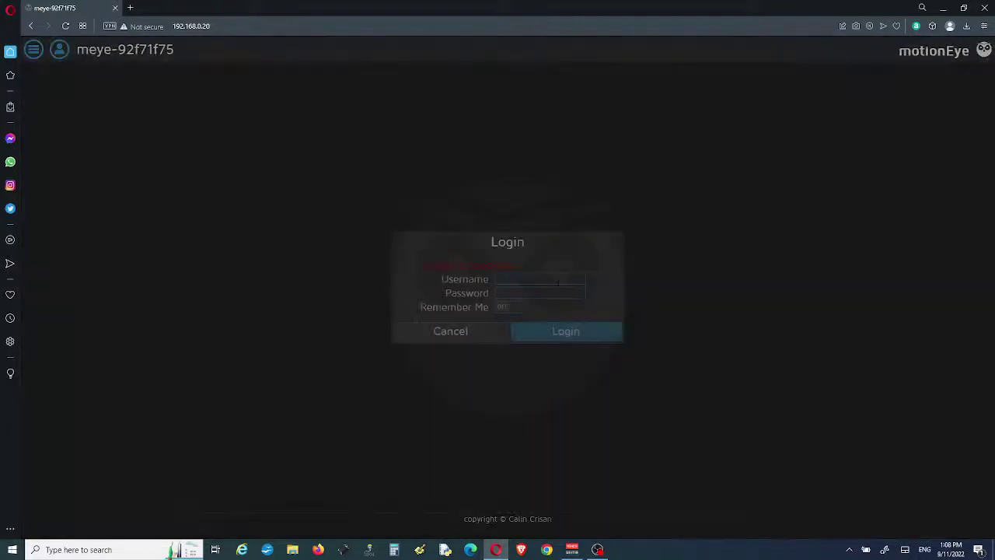
click(512, 280)
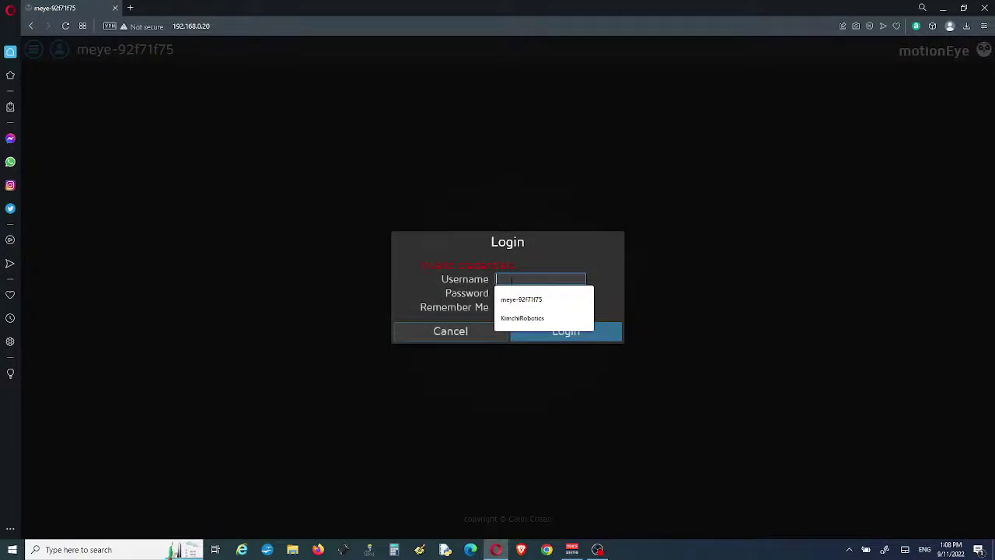
text(admin)
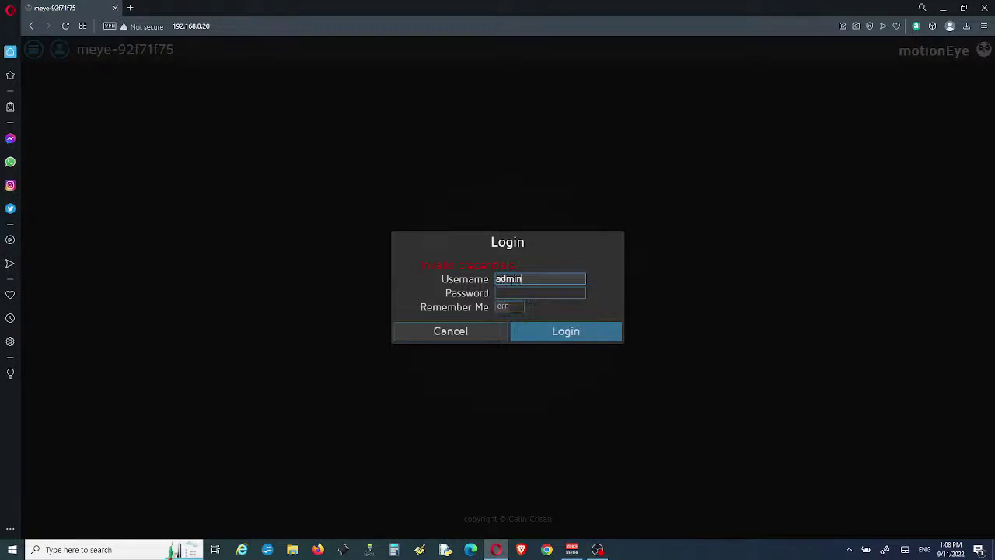
key(Tab)
key(Return)
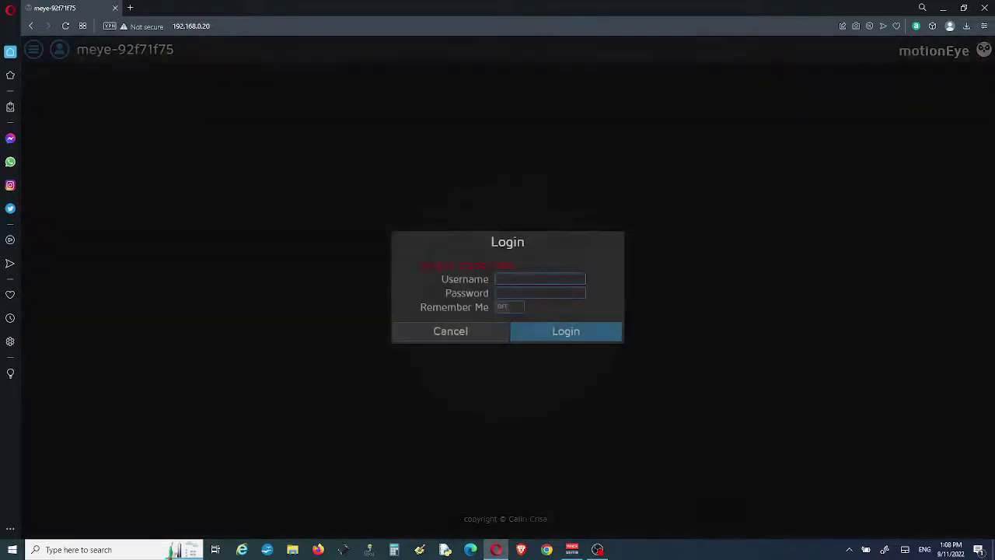
Step: Retry the motionEye login with username admin and its default password
click(512, 280)
key(Tab)
key(Return)
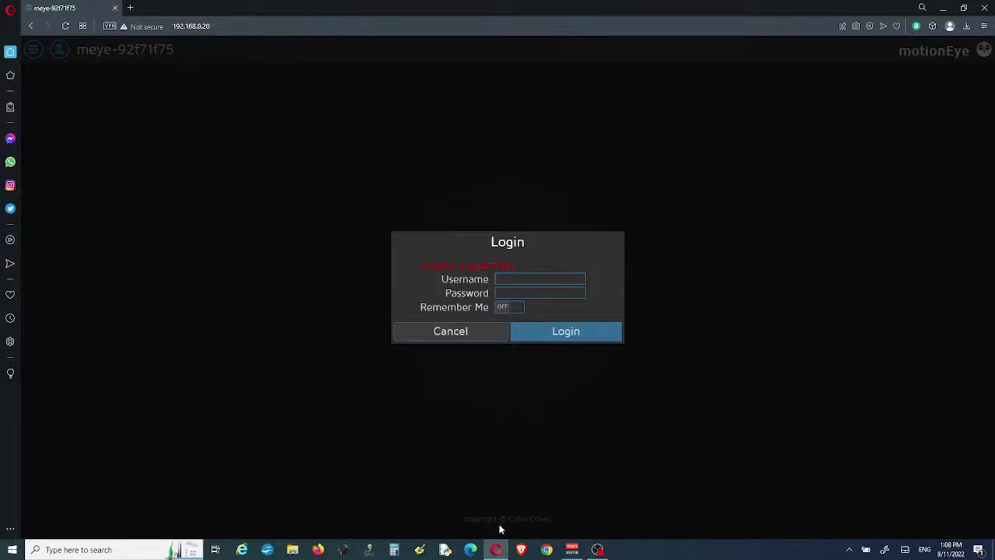
Step: Check the saved username suggestions, then switch OBS to the STREAM scene
click(572, 279)
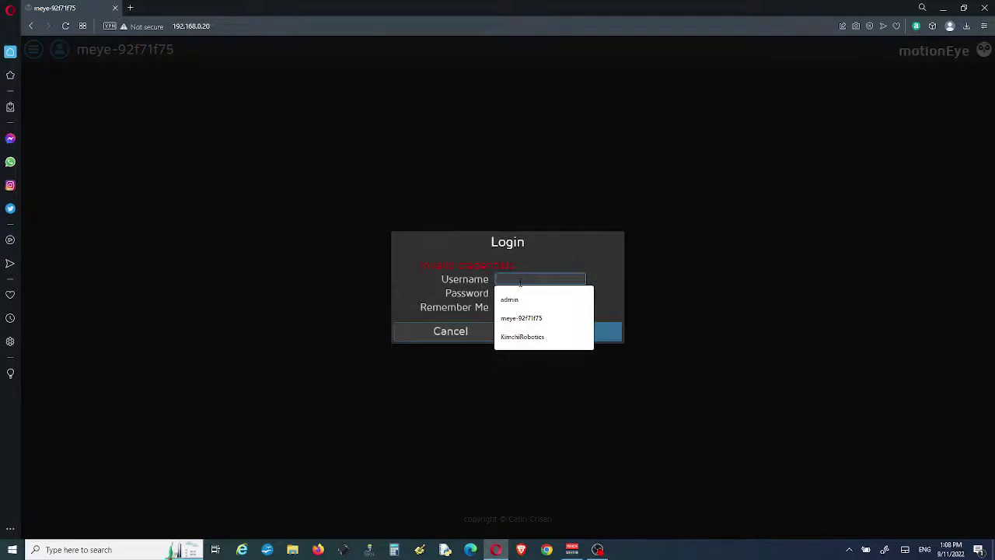
click(585, 266)
click(579, 279)
click(580, 260)
click(578, 278)
click(588, 269)
click(575, 279)
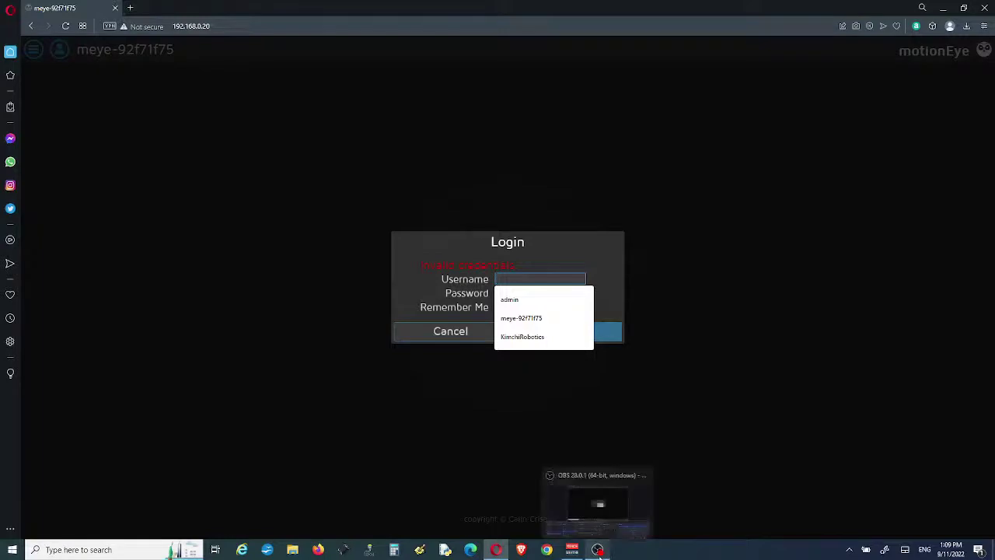
click(598, 550)
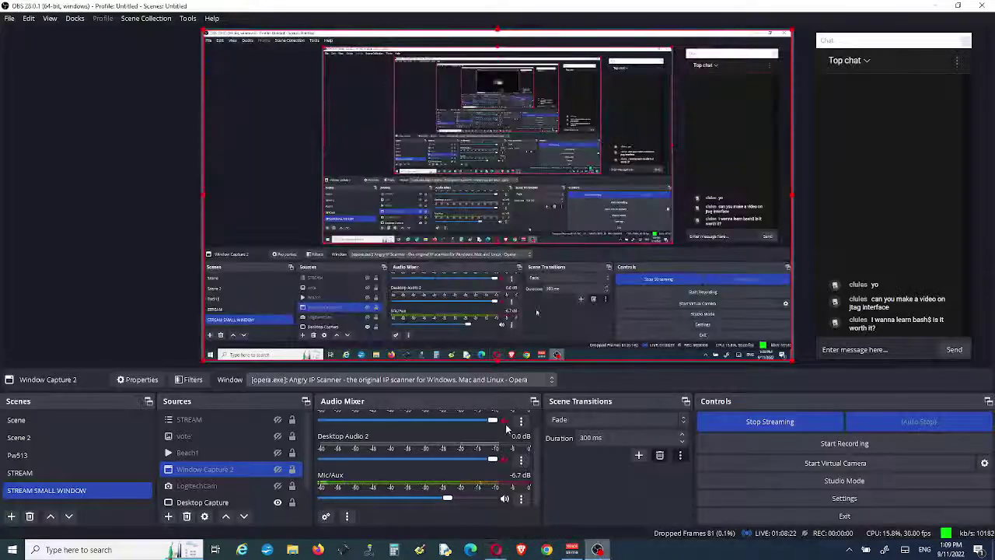
click(20, 473)
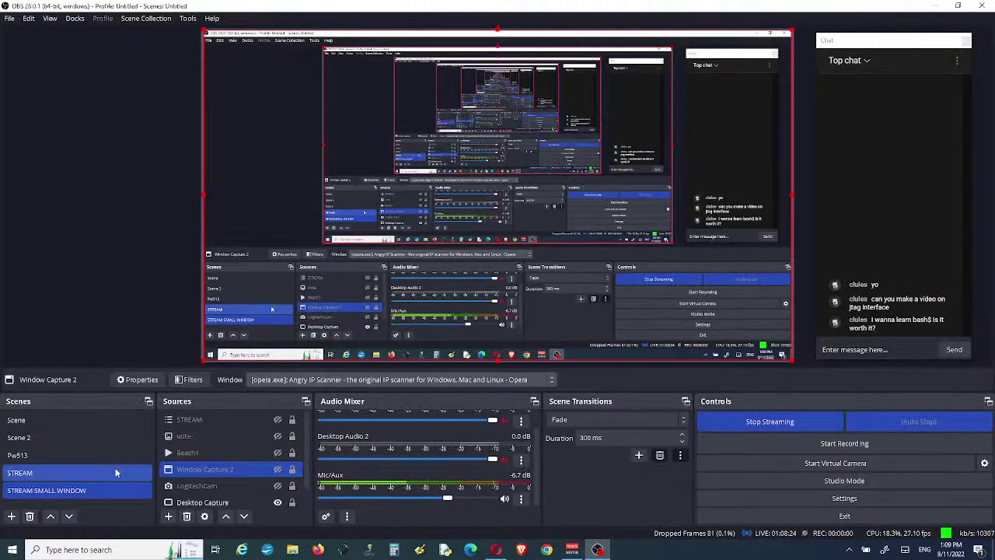